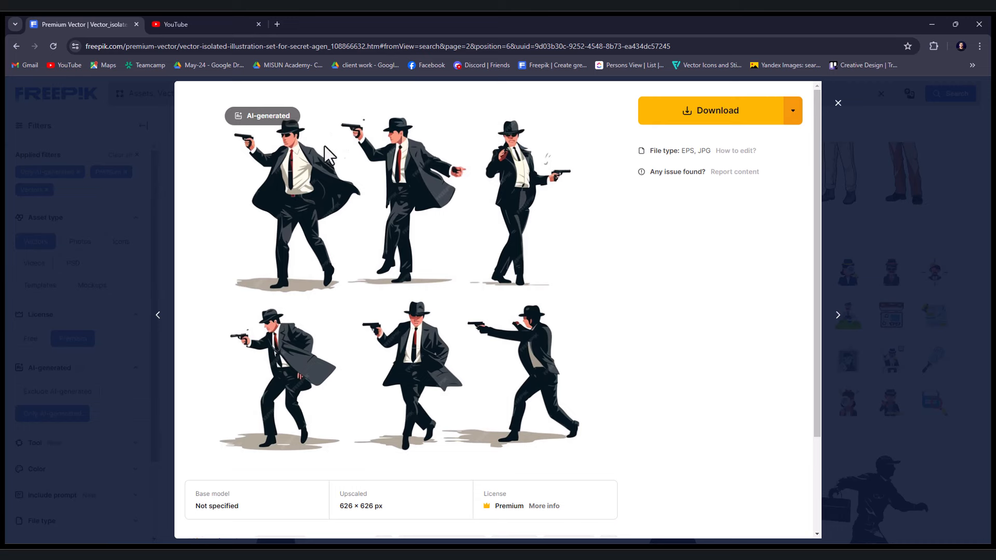
Examine the secret agent illustration set's details, close its preview and browse the police vector search results
scroll(524, 262, down, 3)
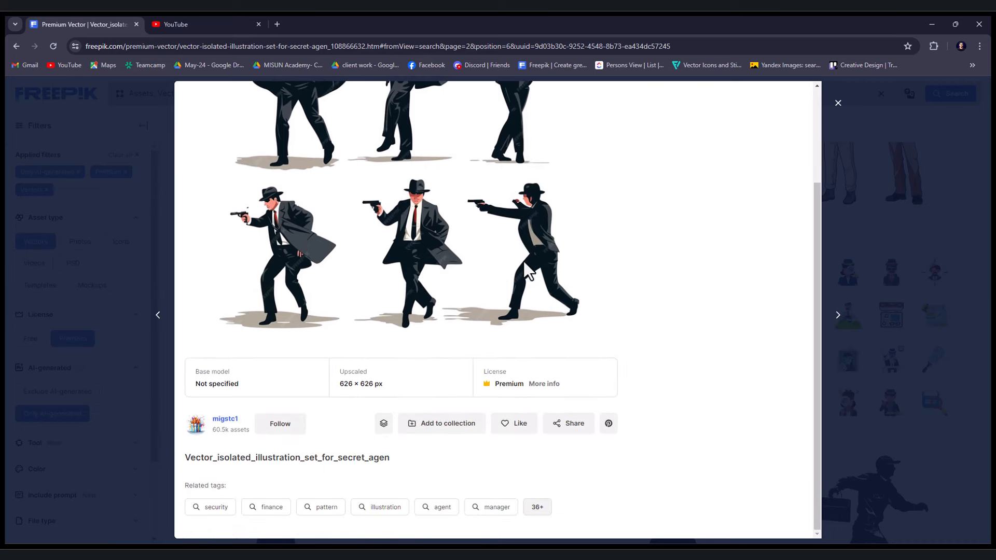
click(839, 103)
scroll(629, 285, down, 2)
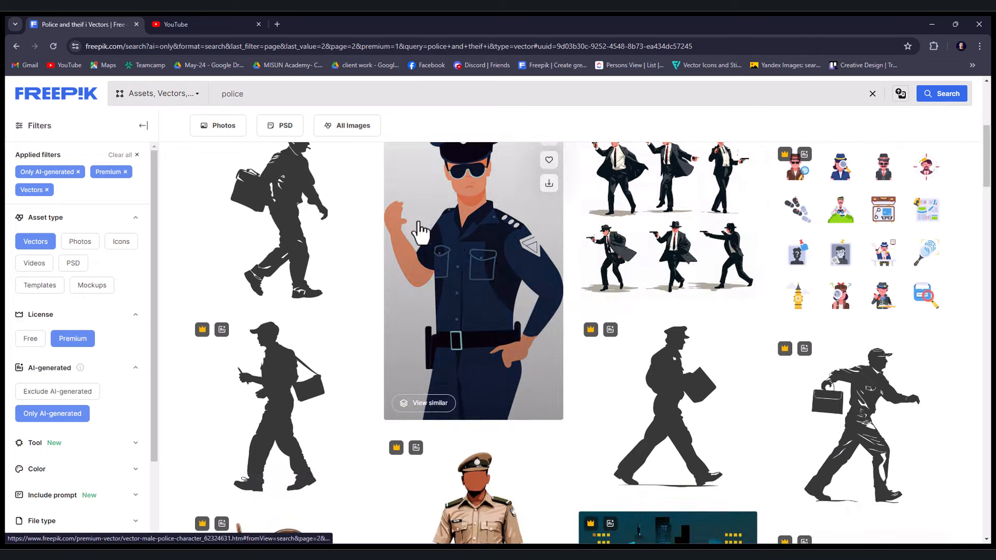
scroll(473, 251, down, 10)
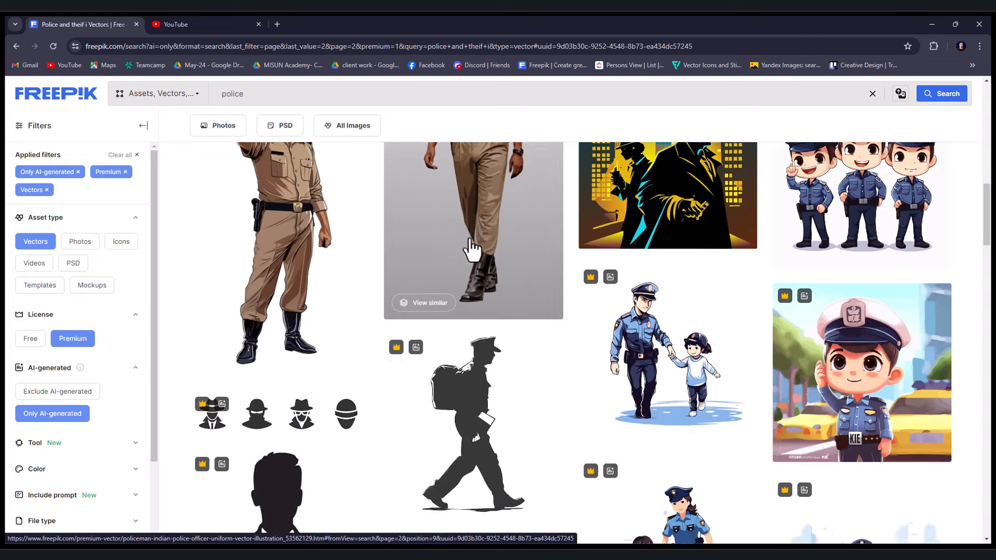
scroll(472, 250, up, 10)
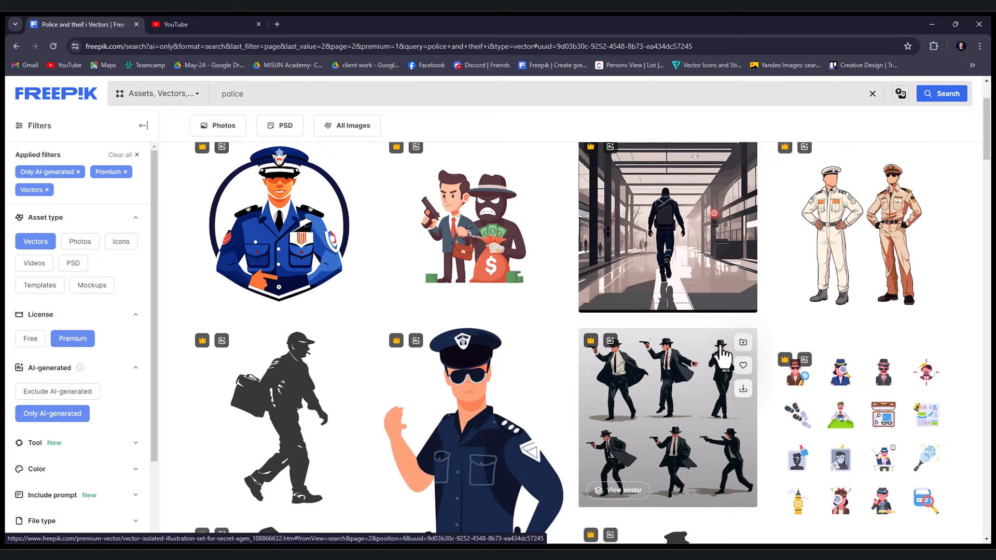
Reopen the six-pose secret agent illustration set, view its download file types and close the preview
click(678, 396)
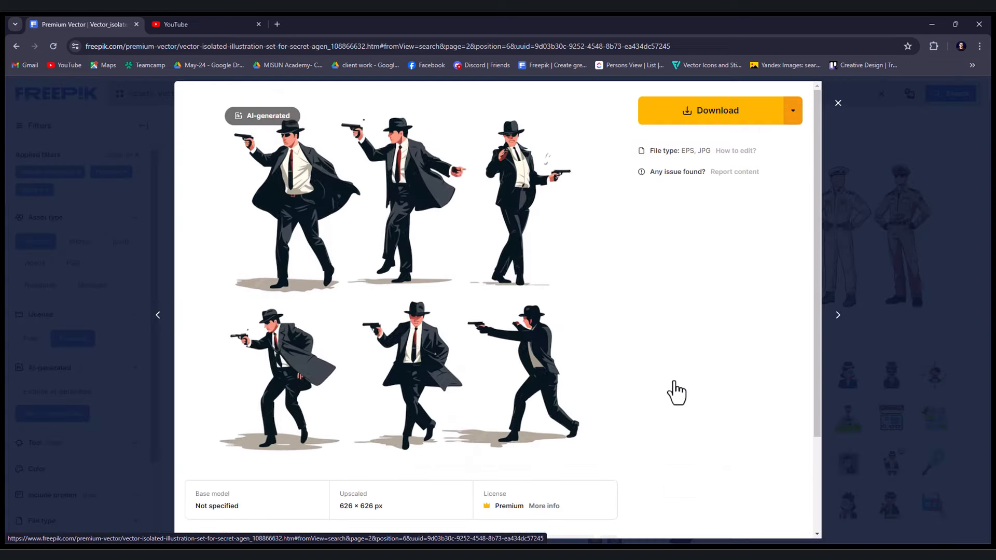
click(792, 113)
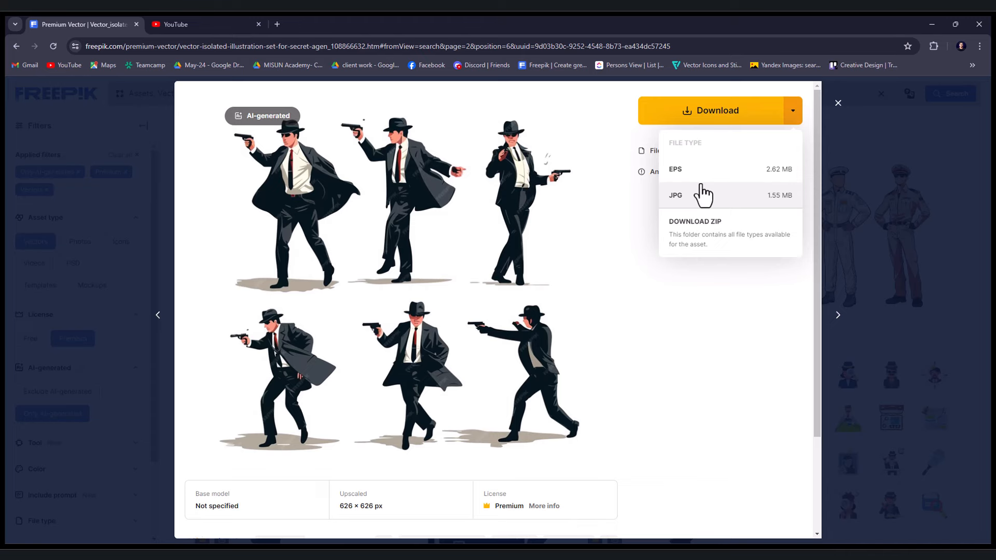
click(842, 105)
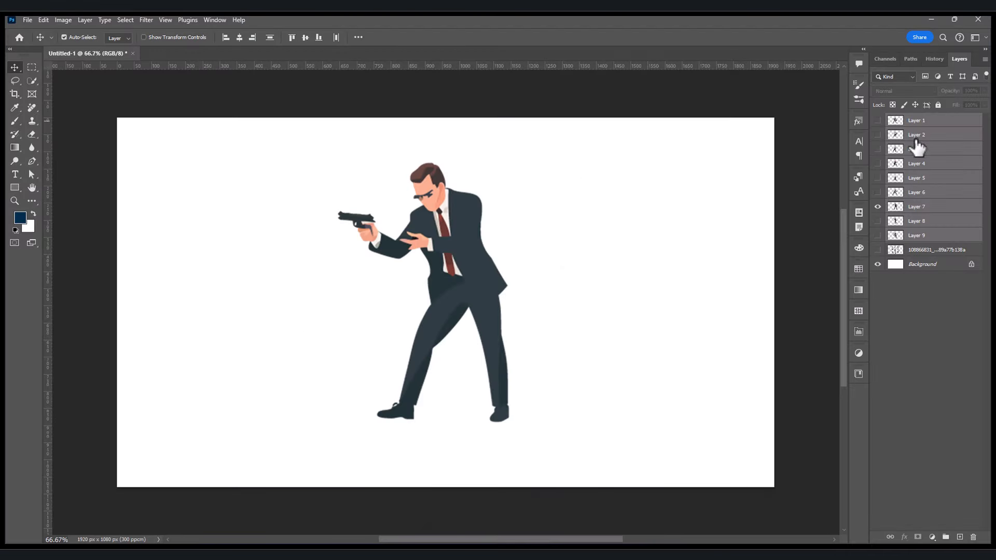
In Photoshop, delete Layers 1 to 9 and the illustration sheet layer from Untitled-1, keeping only the background
shift+click(949, 251)
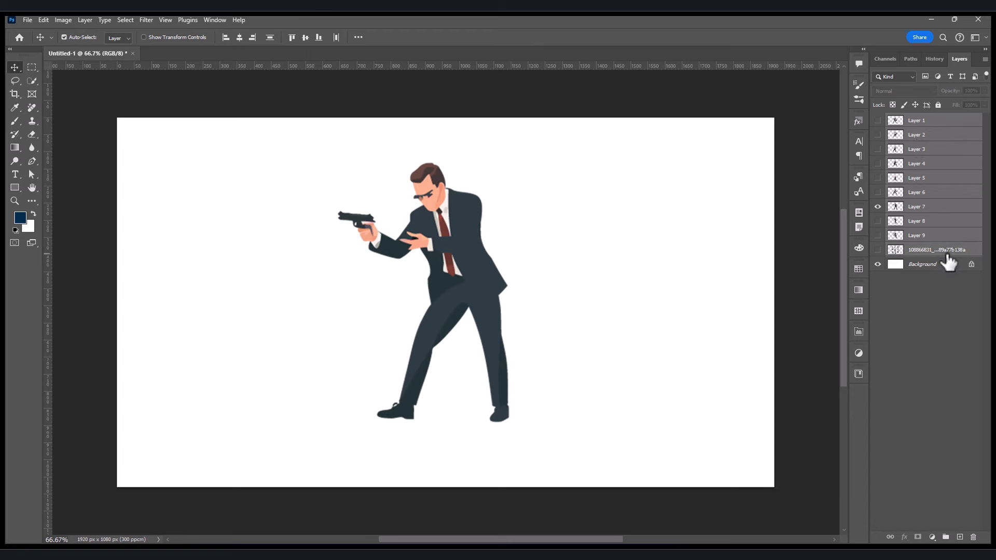
key(Delete)
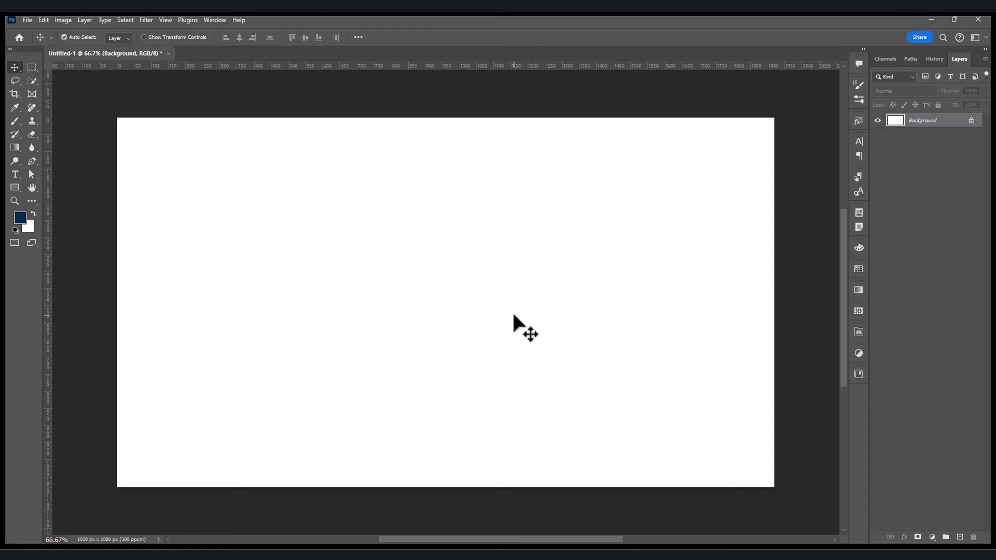
Create a 1920 x 1080 px document at 300 pixels/centimeter with a white background and close Untitled-1 without saving
click(26, 17)
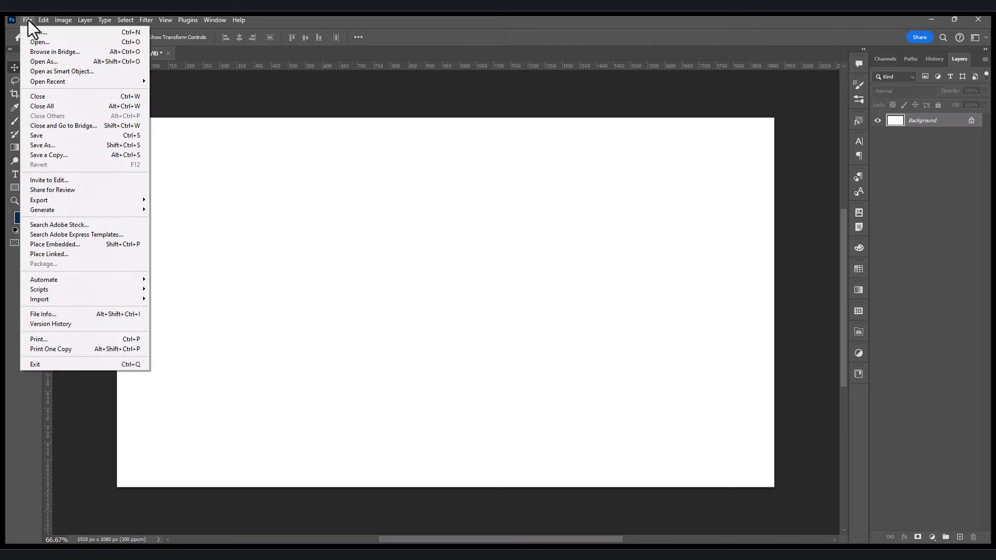
click(33, 30)
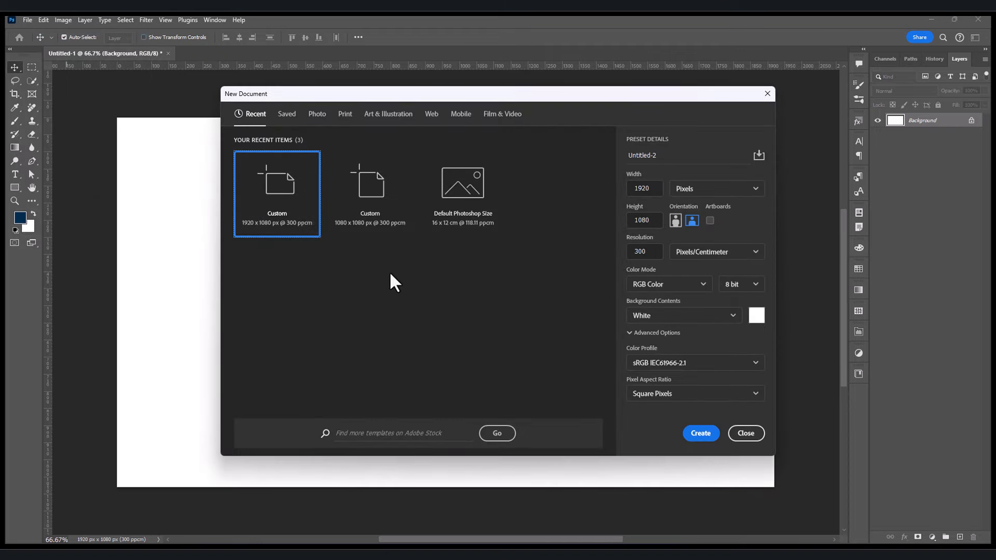
click(698, 435)
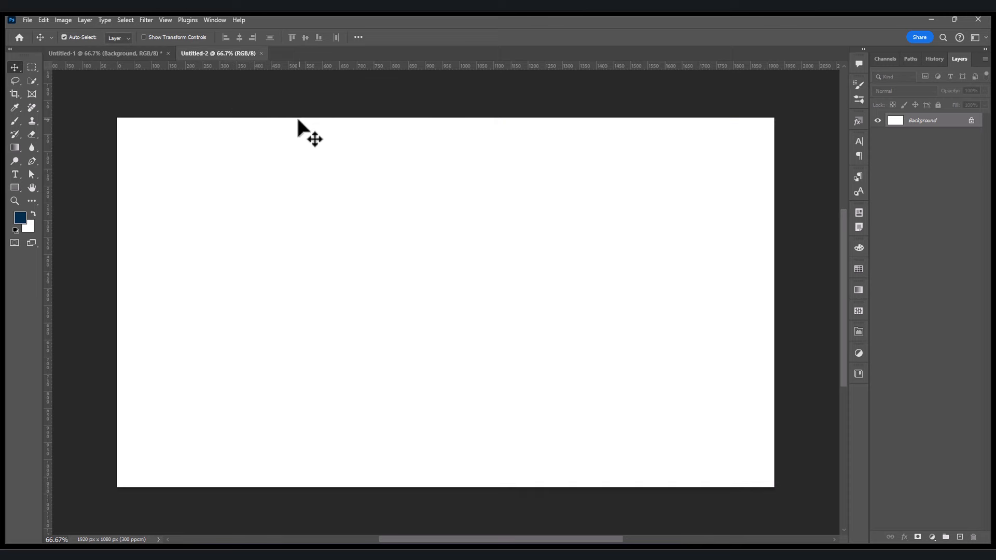
click(168, 53)
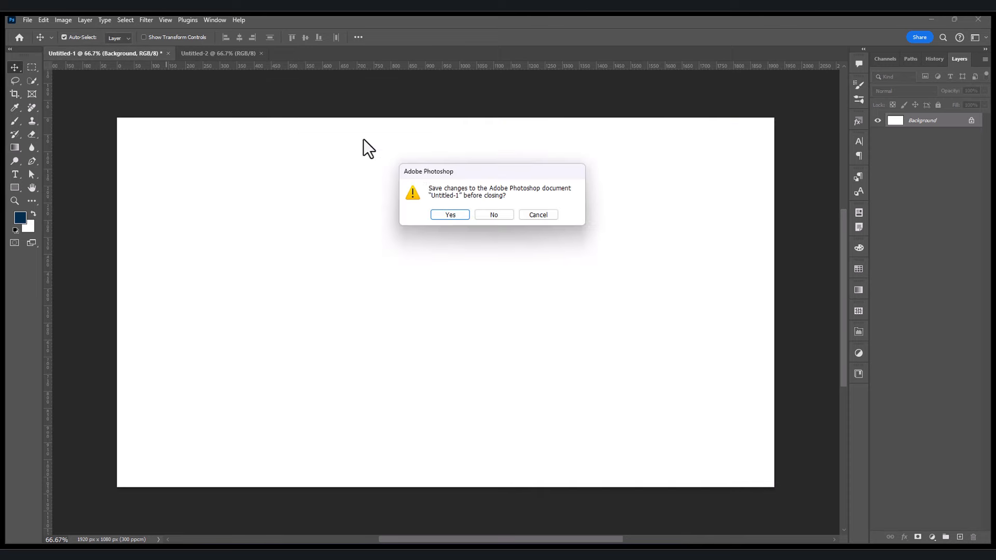
click(488, 213)
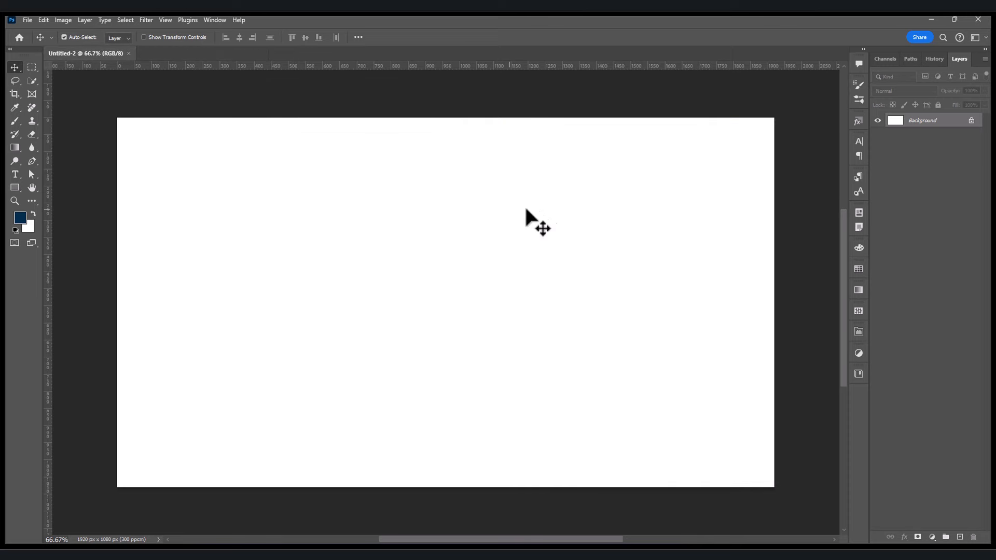
Place the nine-pose gunman illustration sheet as an embedded image at its default size and rasterize its layer
click(23, 16)
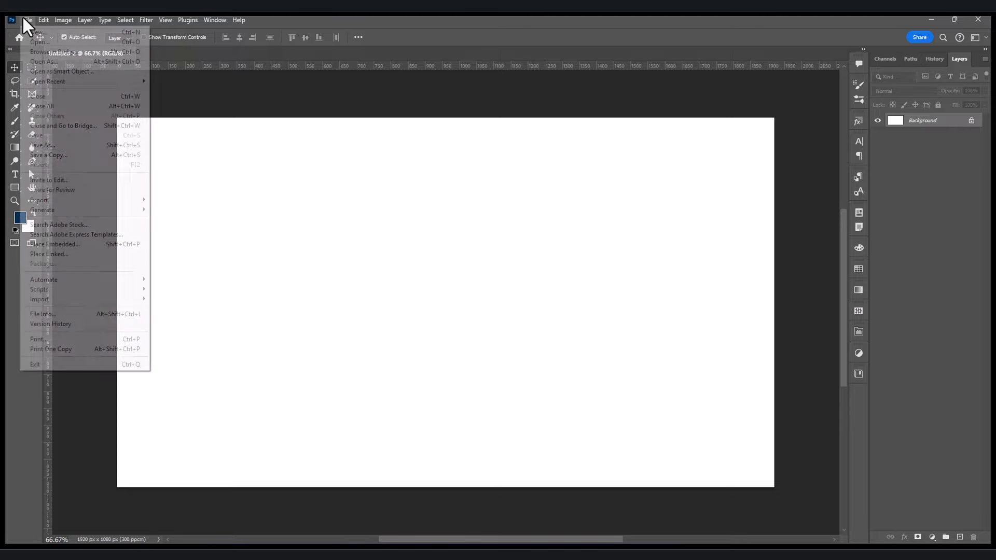
click(57, 244)
double_click(107, 116)
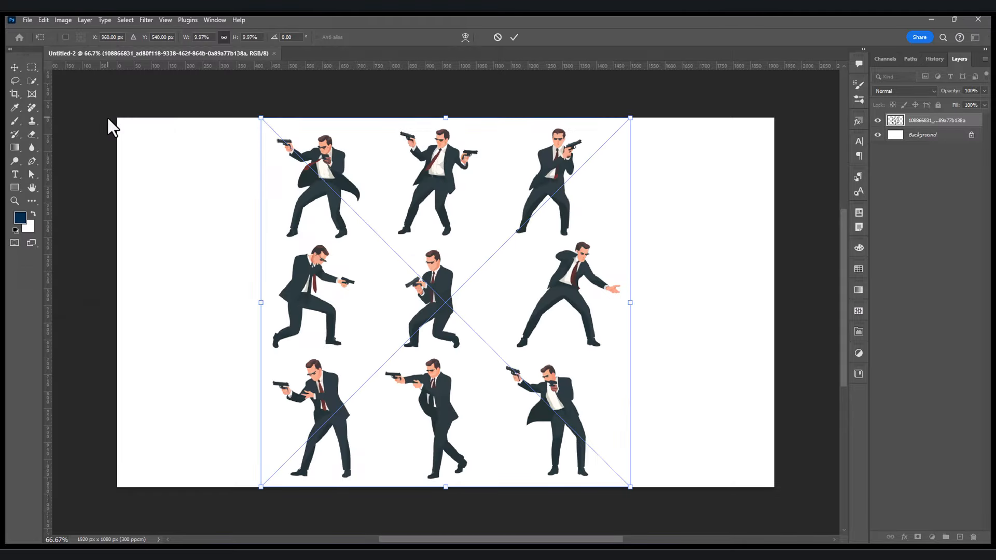
click(515, 37)
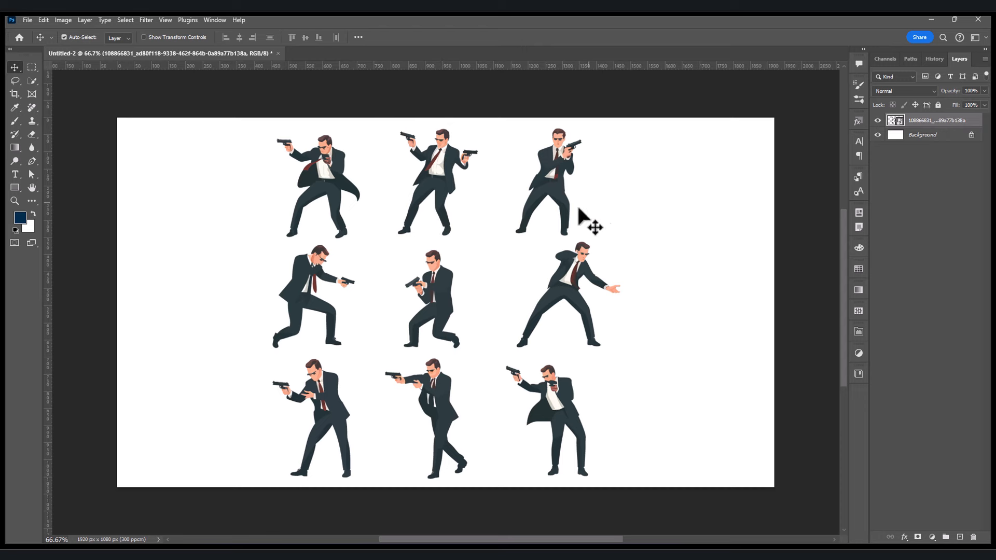
right_click(975, 125)
click(899, 286)
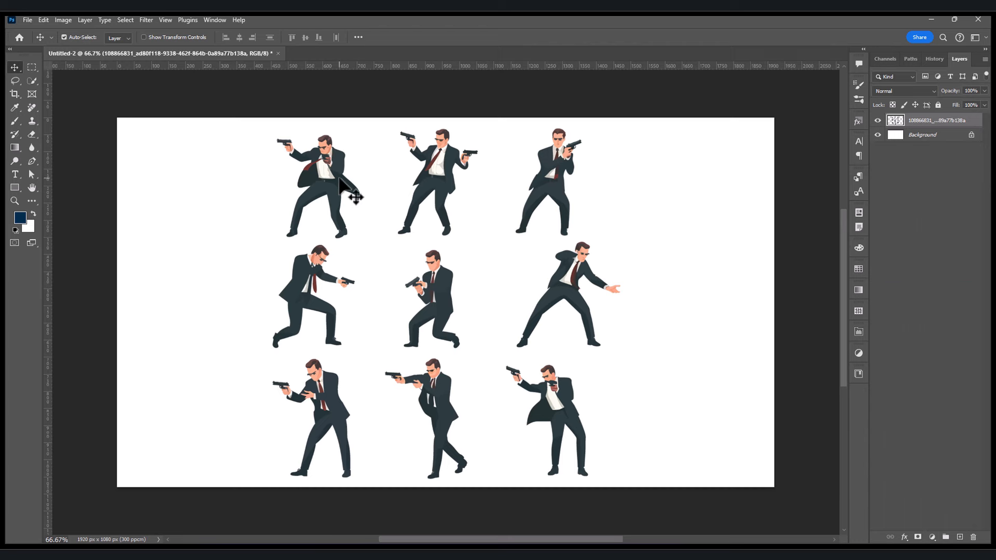
Lasso the first figure of the sheet's top row, copy it to its own layer and check the cutout
click(14, 81)
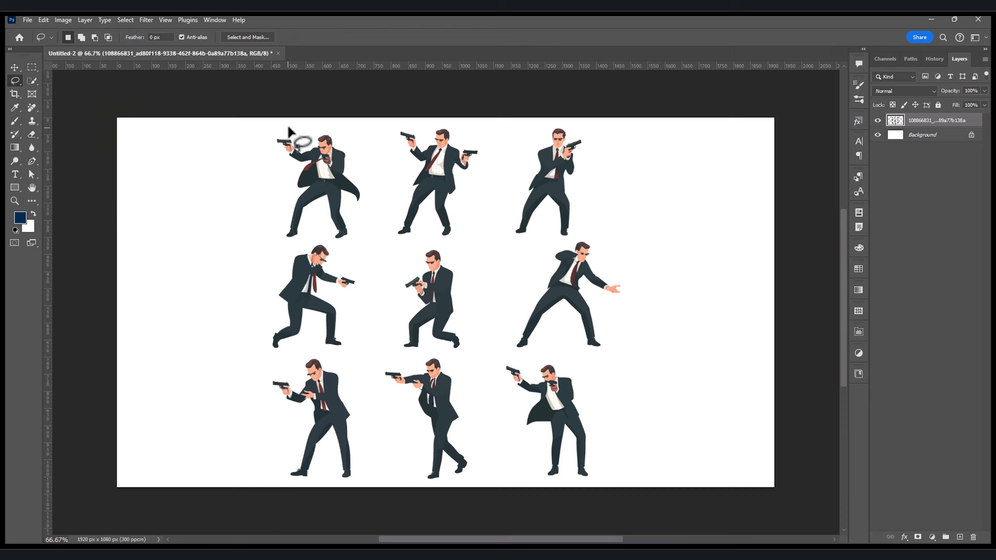
mouse_move(288, 125)
mouse_down()
mouse_move(263, 137)
mouse_move(269, 251)
mouse_move(320, 227)
mouse_move(349, 250)
mouse_move(361, 218)
mouse_move(355, 203)
mouse_move(369, 203)
mouse_move(377, 185)
mouse_move(353, 131)
mouse_move(304, 125)
mouse_up()
key(ctrl+j)
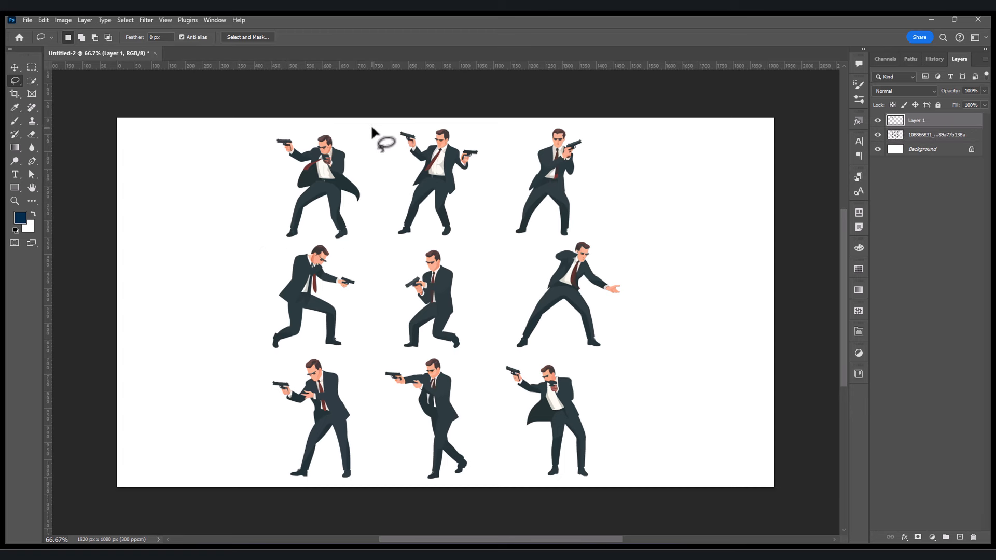
click(877, 134)
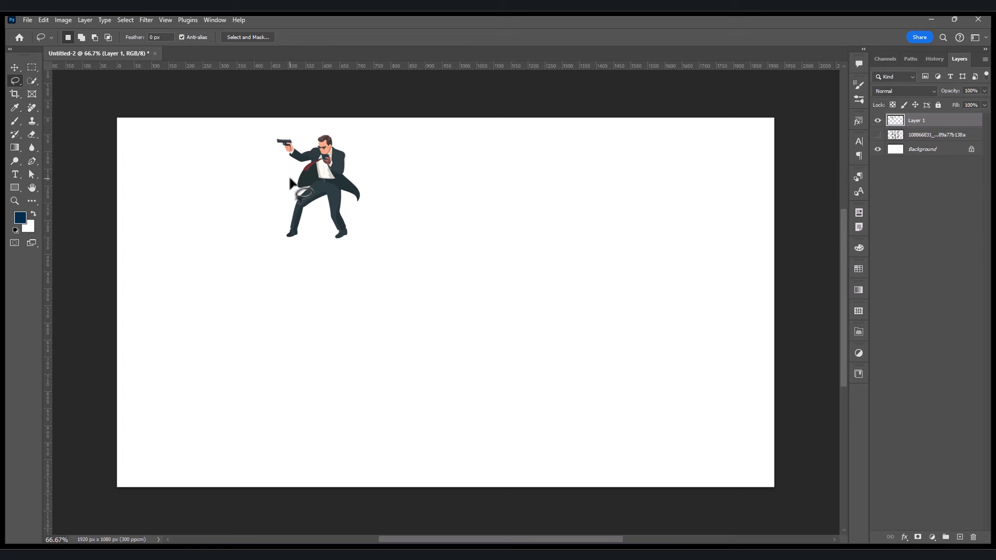
key(ctrl+z)
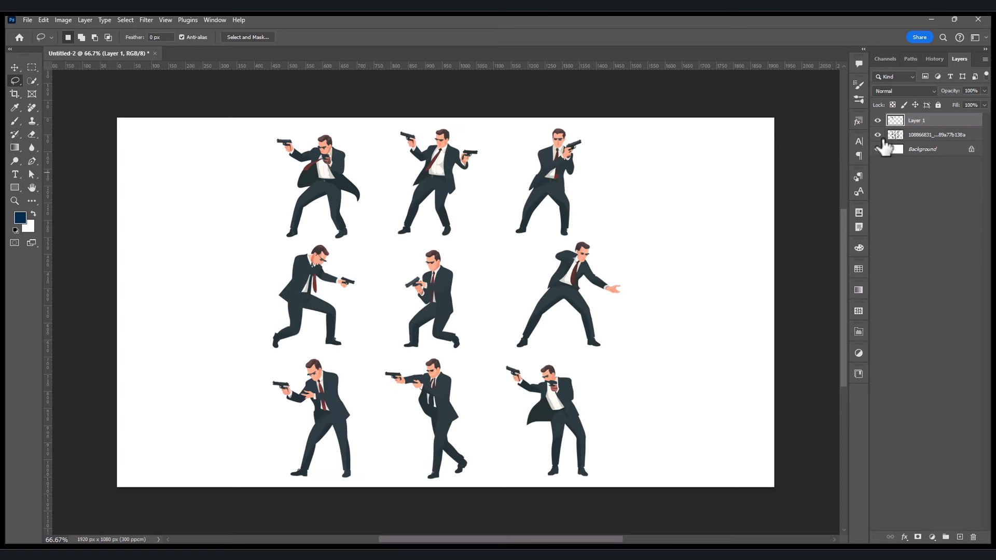
Copy the second and third figures of the sheet's top row to separate layers using lasso selections
click(927, 137)
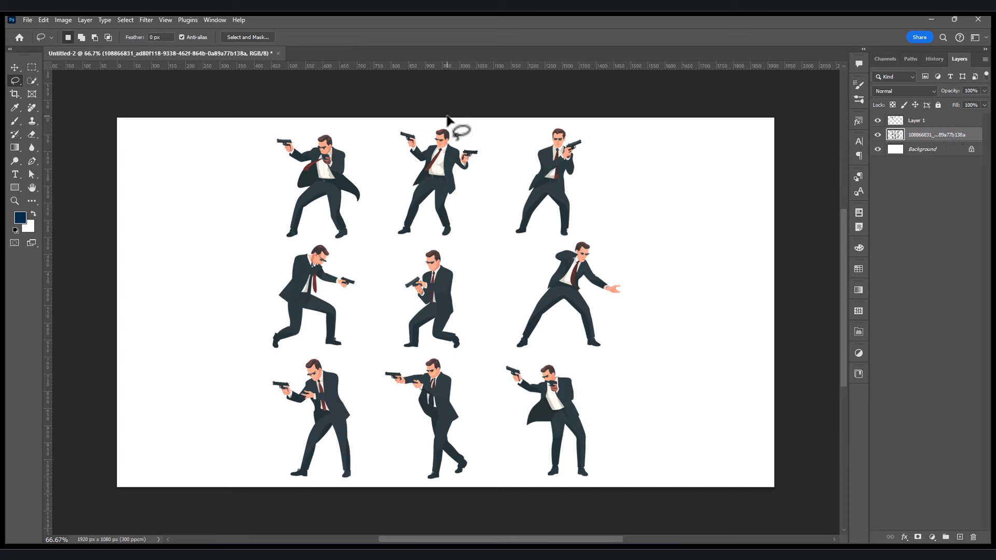
mouse_move(449, 120)
mouse_down()
mouse_move(386, 126)
mouse_move(387, 244)
mouse_move(441, 244)
mouse_move(483, 188)
mouse_move(485, 136)
mouse_move(487, 144)
mouse_up()
key(ctrl+j)
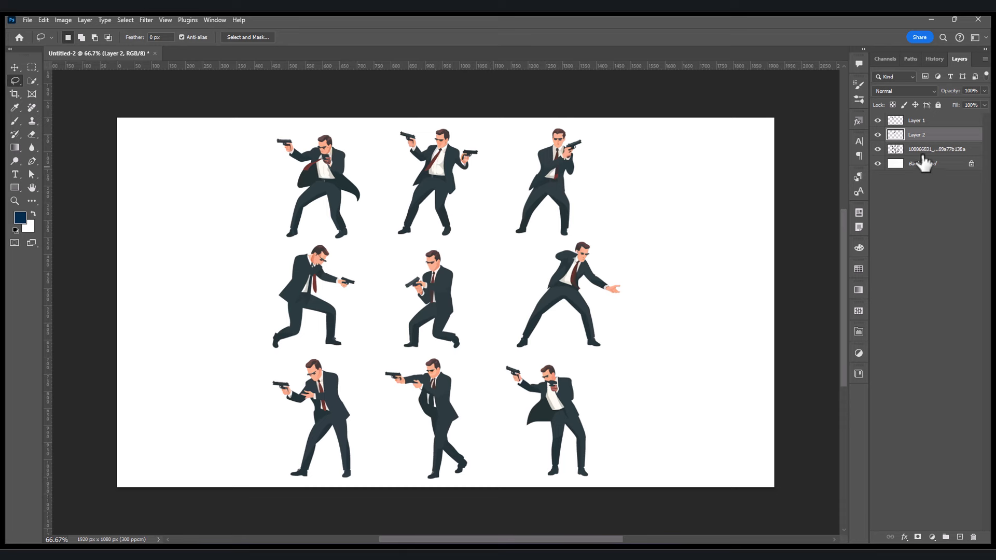
mouse_move(536, 134)
mouse_down()
mouse_move(515, 180)
mouse_move(536, 135)
mouse_up()
key(ctrl+j)
Lasso each of the three figures in the sheet's middle row and copy each one to its own layer
mouse_move(311, 266)
mouse_down()
mouse_move(378, 300)
mouse_move(313, 266)
mouse_up()
key(ctrl+j)
mouse_move(431, 250)
mouse_down()
mouse_move(413, 363)
mouse_move(431, 251)
mouse_up()
key(ctrl+j)
mouse_move(586, 241)
mouse_down()
mouse_move(518, 363)
mouse_move(597, 239)
mouse_up()
click(927, 195)
key(ctrl+k)
click(725, 123)
key(ctrl+j)
Lasso each of the three bottom-row figures, copy each to its own layer and hide the illustration sheet layer
mouse_move(321, 352)
mouse_down()
mouse_move(277, 471)
mouse_move(323, 353)
mouse_up()
click(949, 206)
key(ctrl+j)
mouse_move(441, 361)
mouse_down()
mouse_move(397, 381)
mouse_move(444, 362)
mouse_up()
click(939, 221)
key(ctrl+j)
mouse_move(550, 361)
mouse_down()
mouse_move(537, 371)
mouse_move(553, 358)
mouse_up()
click(939, 235)
key(ctrl+j)
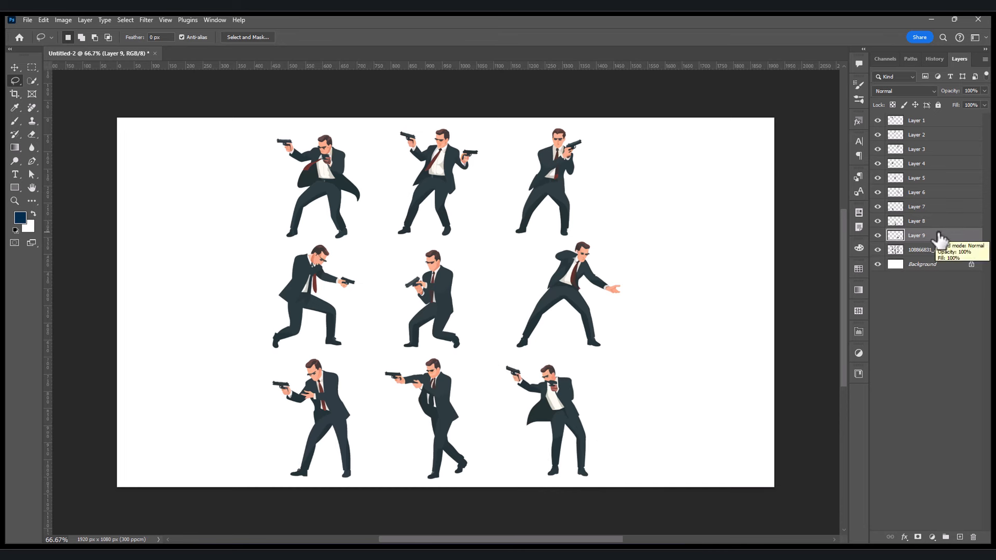
click(879, 250)
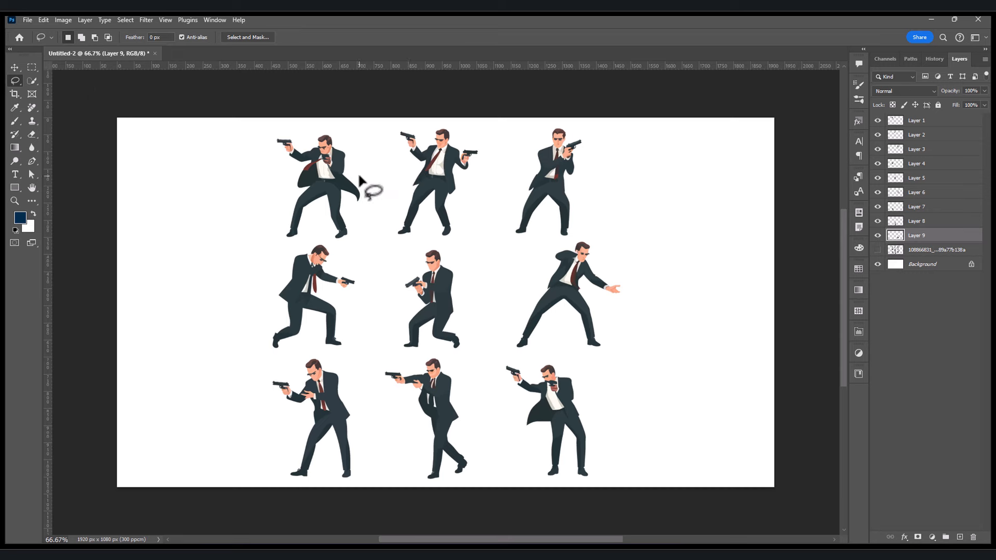
Move the eight surrounding figures onto the middle one so that all nine poses overlap near the canvas centre
click(13, 66)
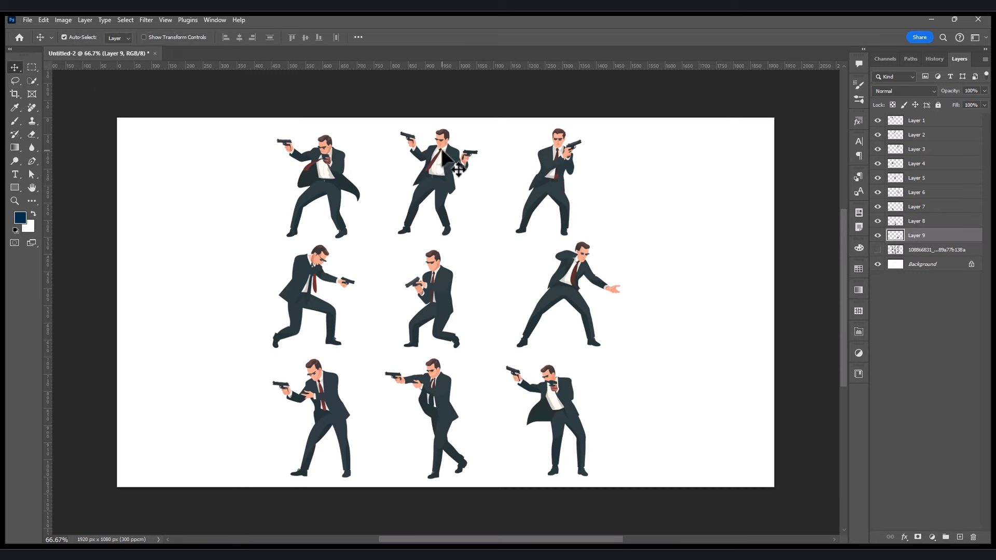
drag(432, 166, 435, 267)
drag(438, 395, 437, 279)
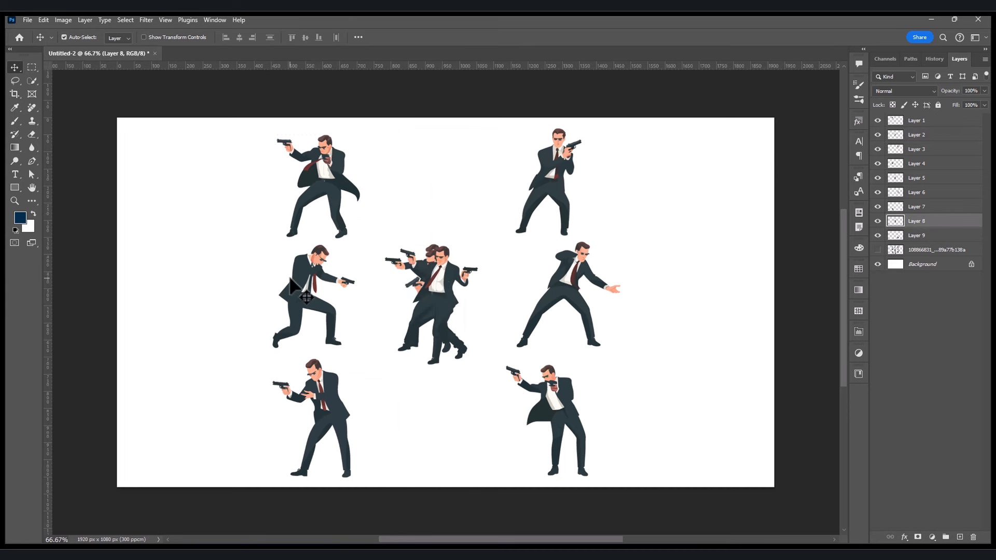
click(258, 275)
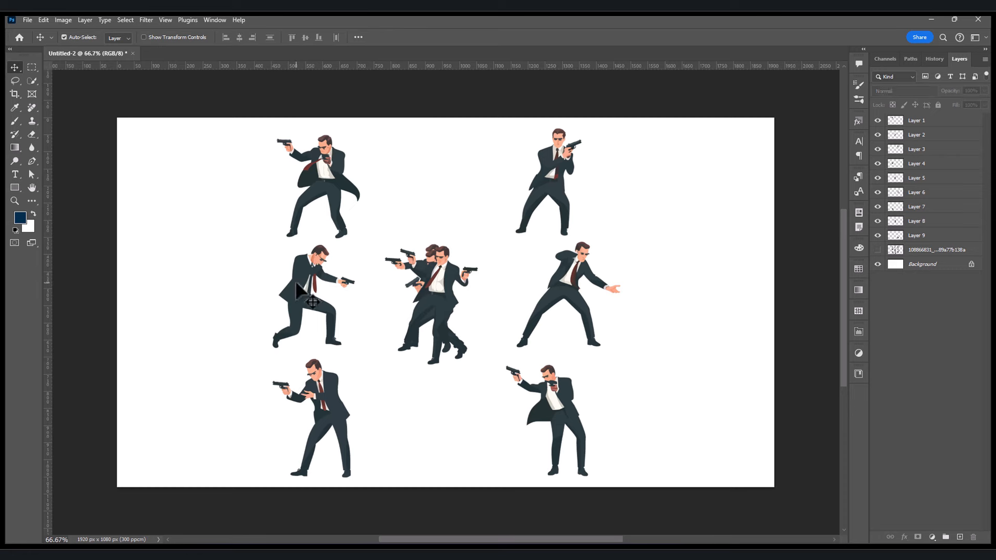
drag(298, 285, 417, 286)
drag(576, 285, 443, 284)
drag(544, 192, 420, 297)
drag(565, 411, 442, 295)
drag(318, 399, 432, 279)
drag(335, 179, 441, 287)
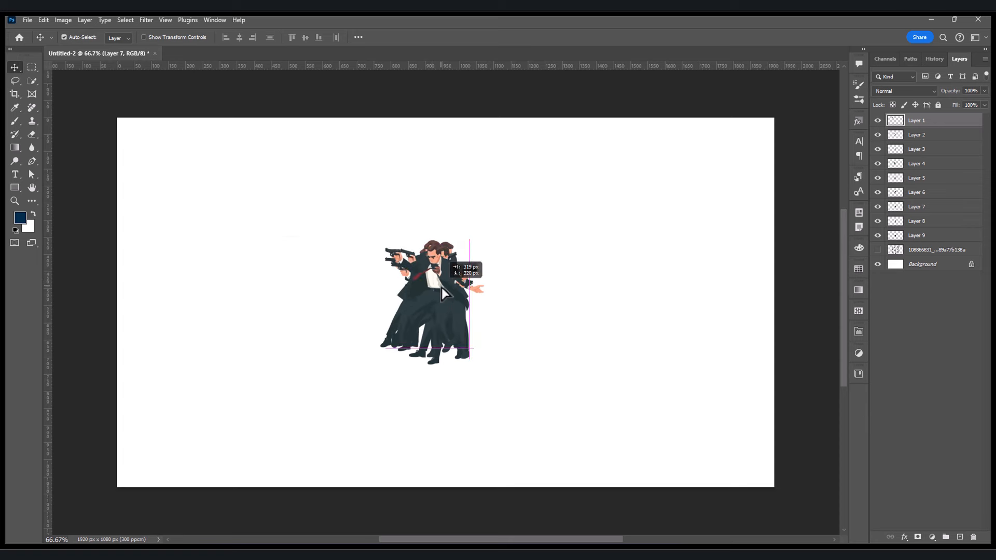
Align Layers 1 to 9 with each other by their horizontal and vertical centers and deselect them
drag(313, 219, 503, 330)
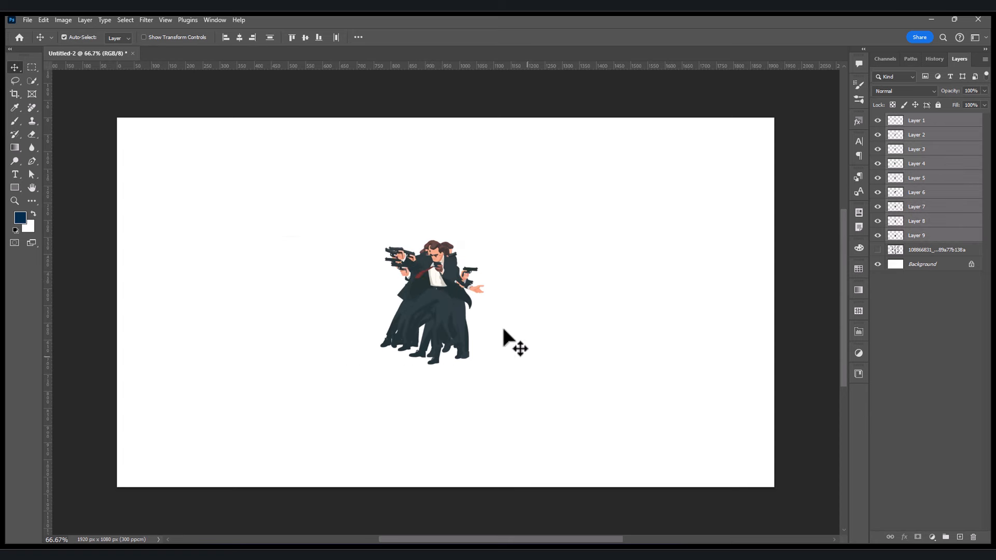
click(240, 39)
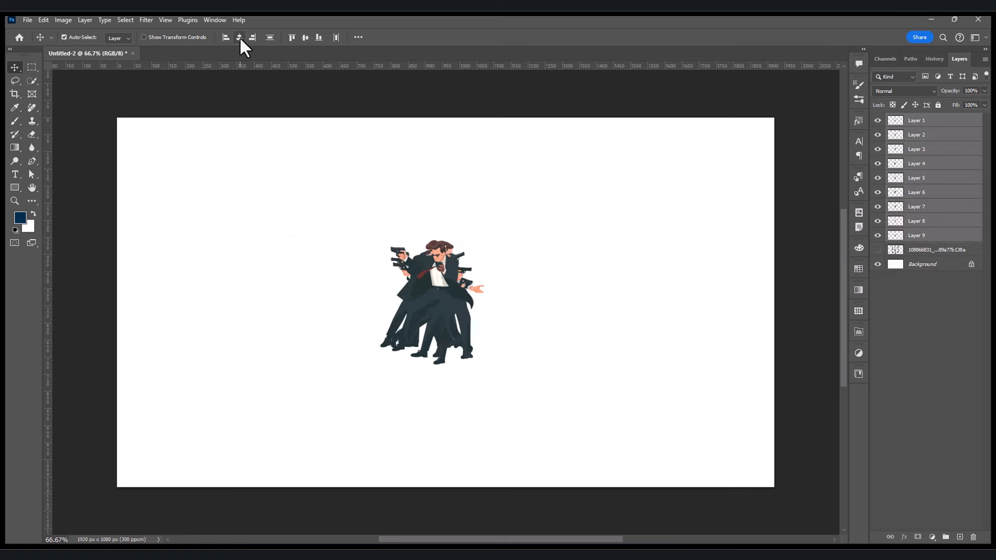
click(306, 38)
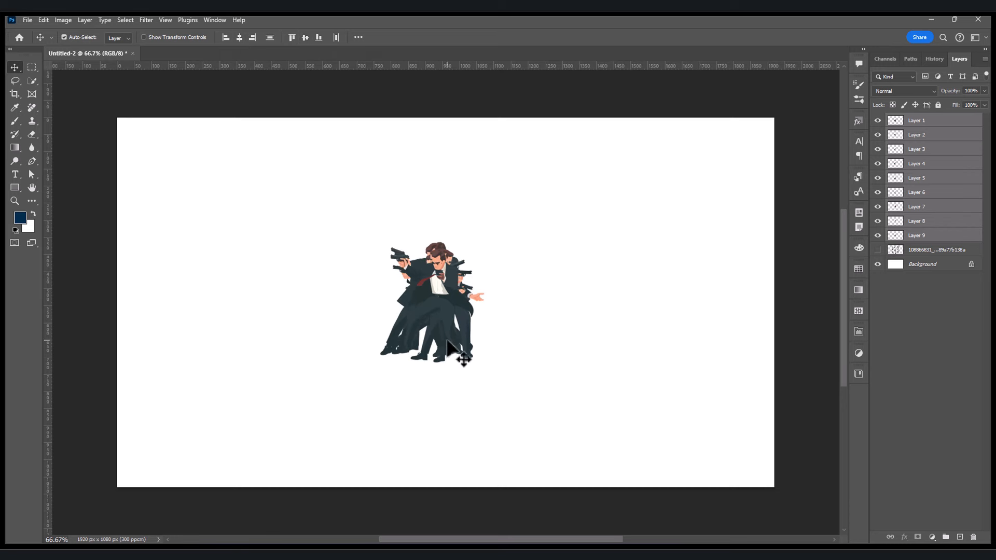
click(329, 167)
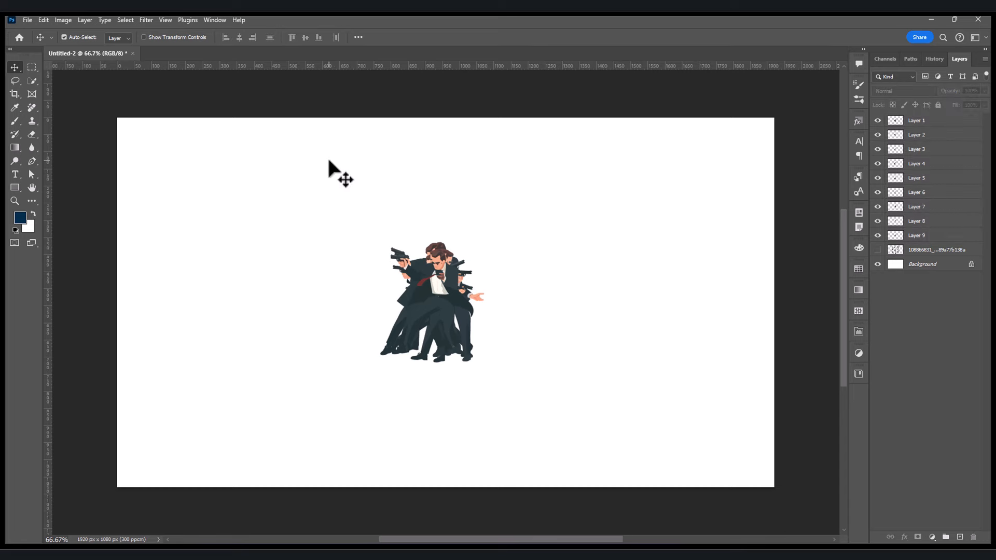
Select all nine overlapping figures and enlarge them together from their centre to about half the canvas height
drag(318, 203, 560, 419)
key(ctrl+t)
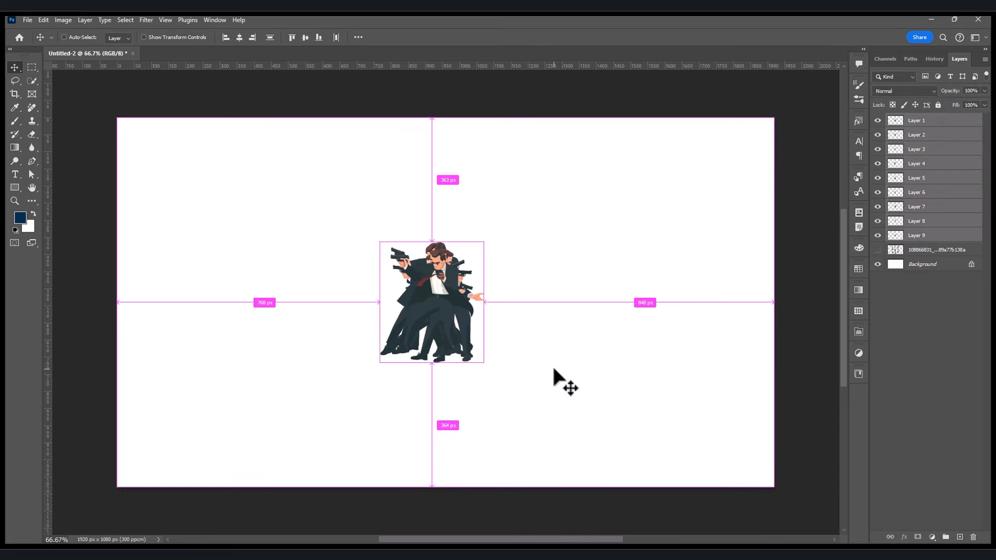
drag(481, 302, 515, 302)
click(514, 38)
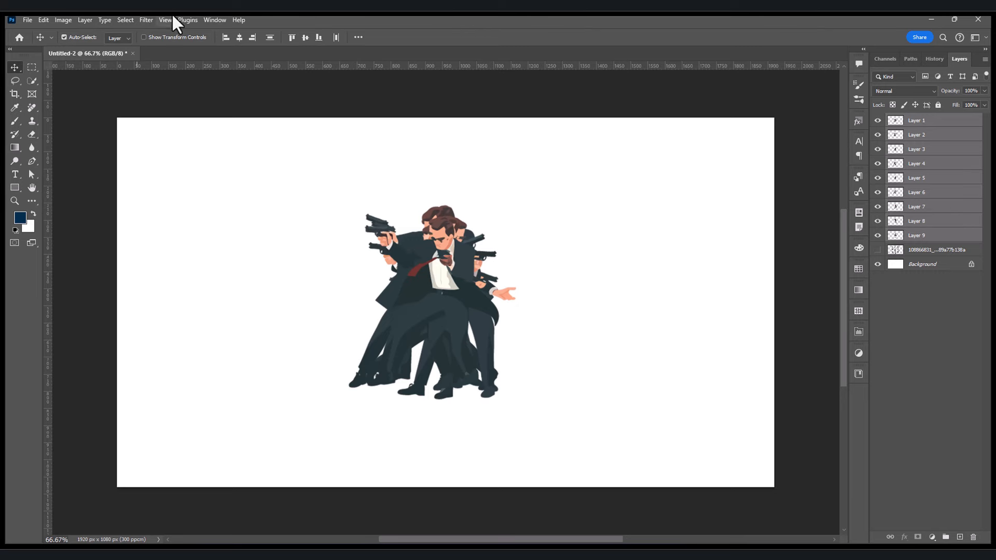
Show the Timeline and create a frame animation in it
click(214, 20)
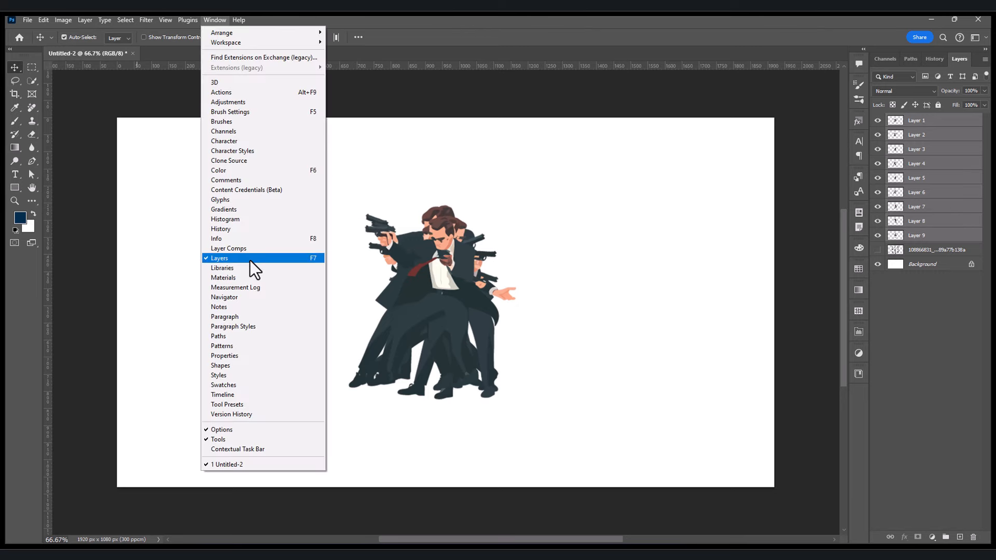
click(238, 394)
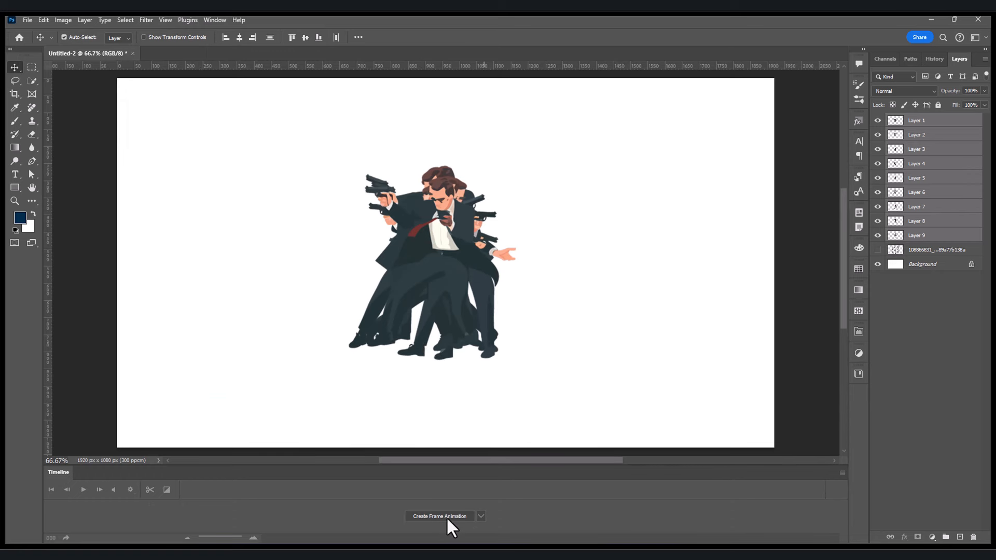
click(481, 516)
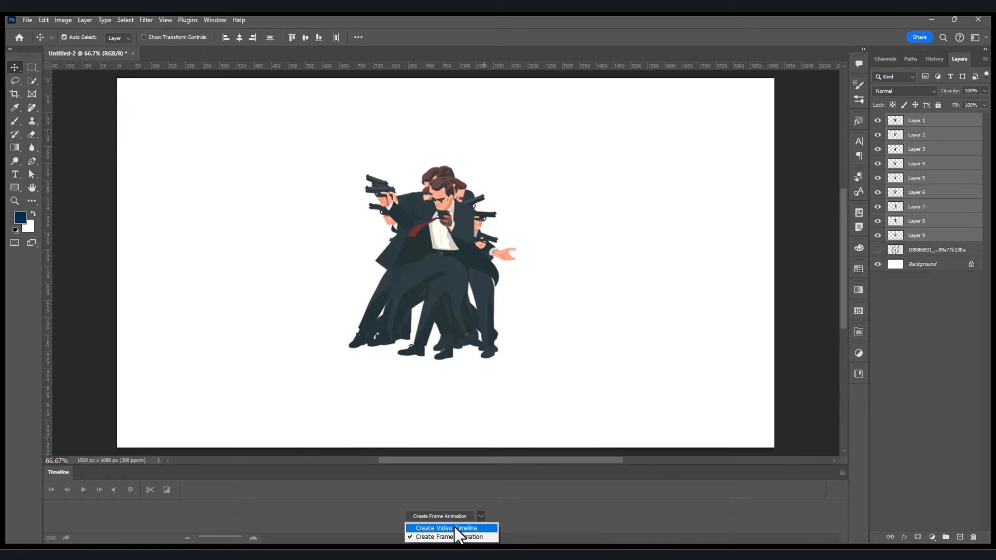
click(483, 514)
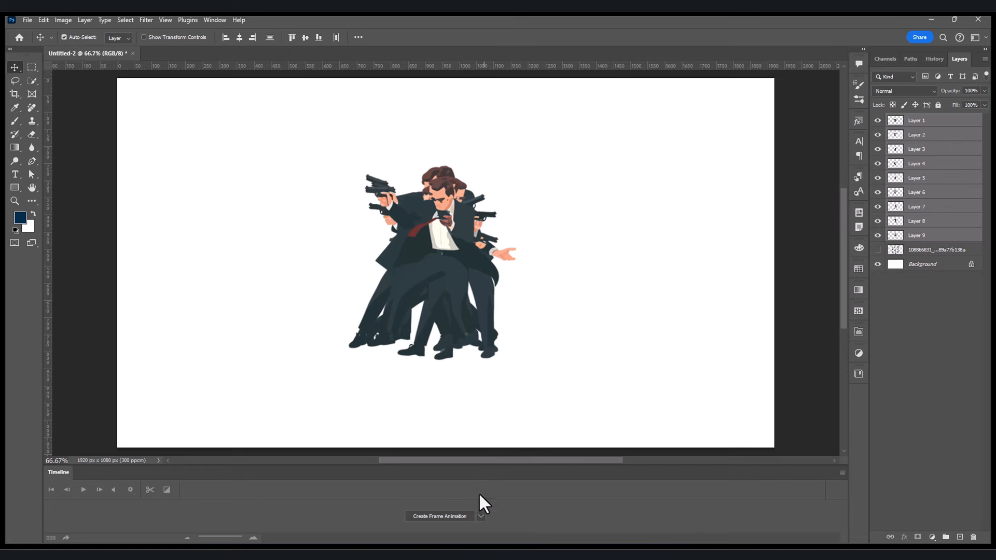
click(430, 514)
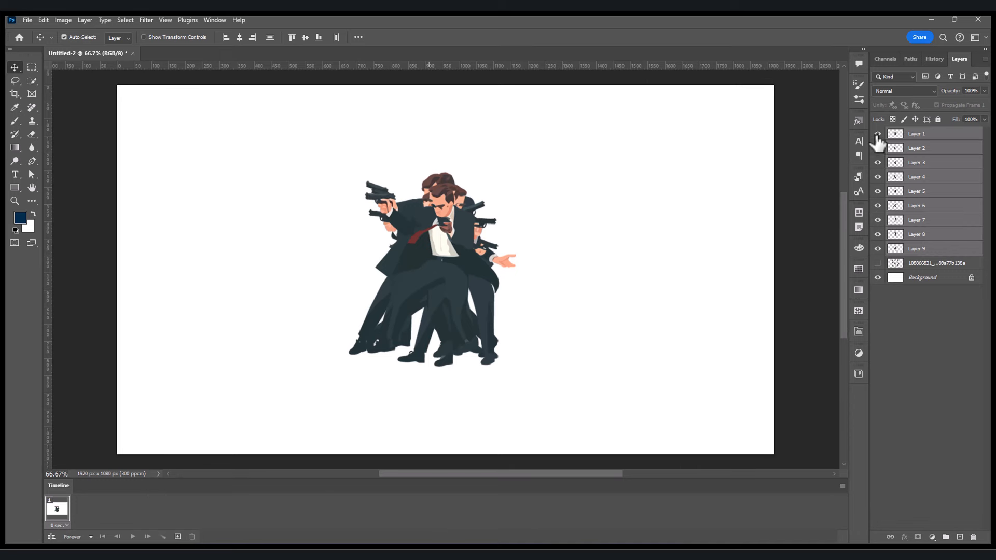
Show only Layer 1 of the nine poses in frame 1, and add a second frame that shows only Layer 2
drag(878, 136, 881, 256)
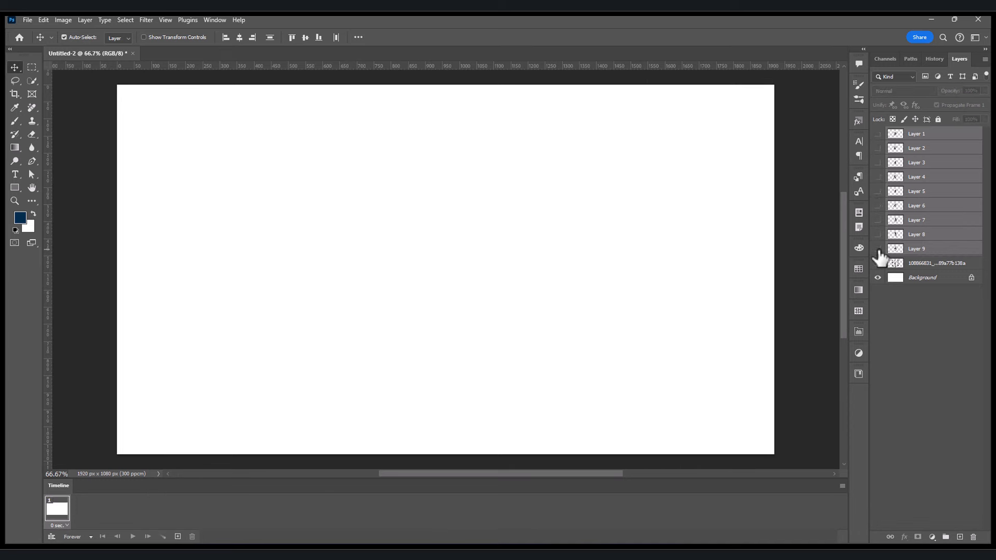
click(879, 134)
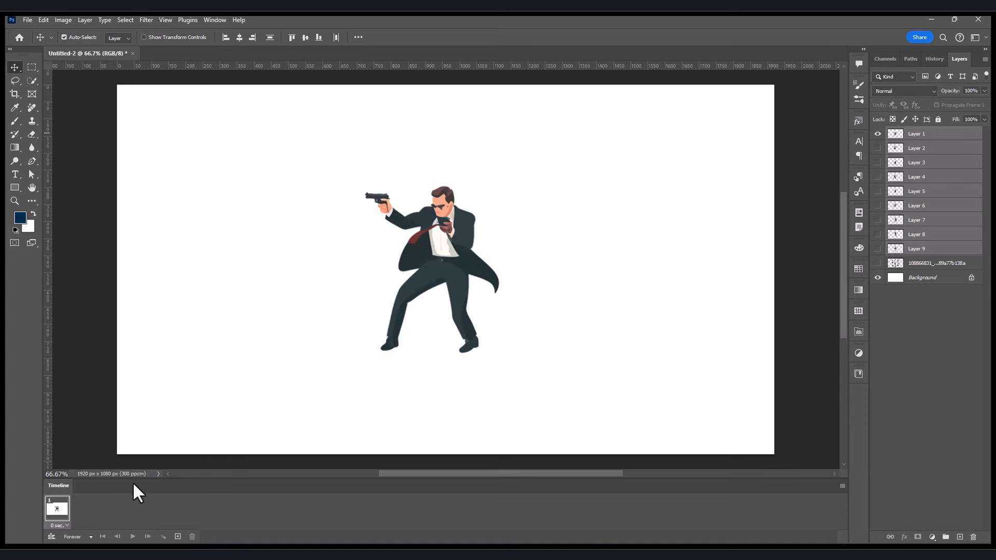
click(178, 537)
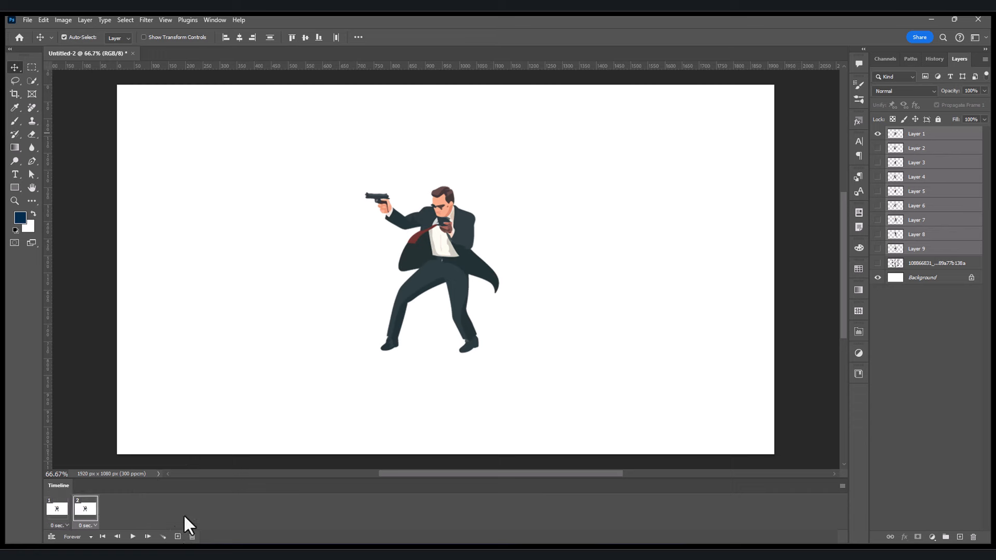
click(878, 149)
click(878, 134)
click(878, 134)
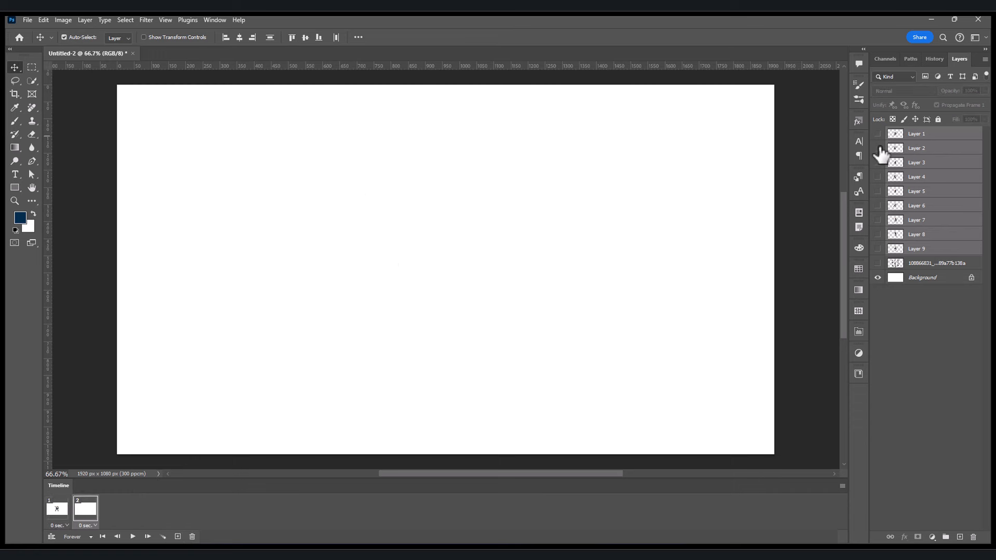
click(878, 148)
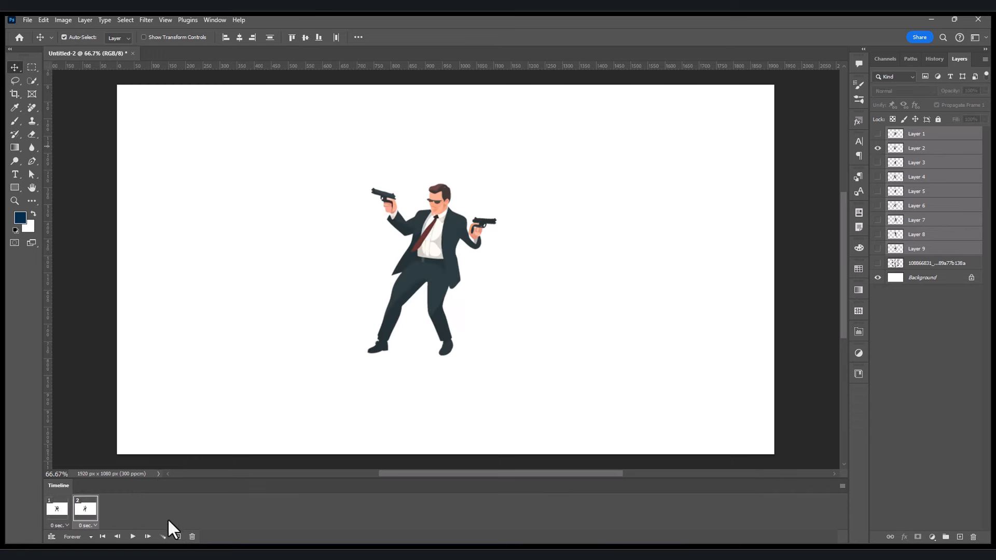
Add frames 3 and 4 to the animation, showing only the Layer 3 pose and only the Layer 4 pose respectively
click(178, 537)
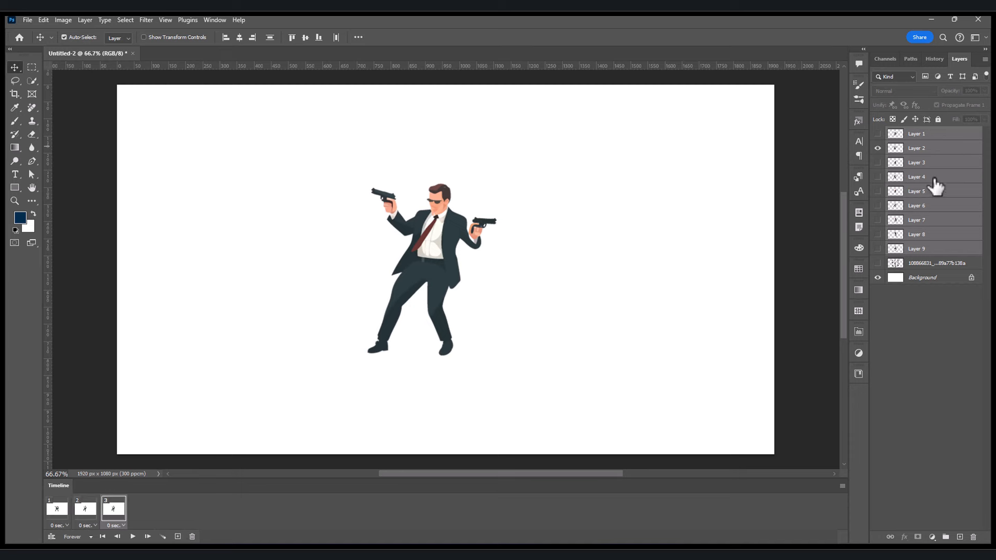
click(878, 149)
click(878, 162)
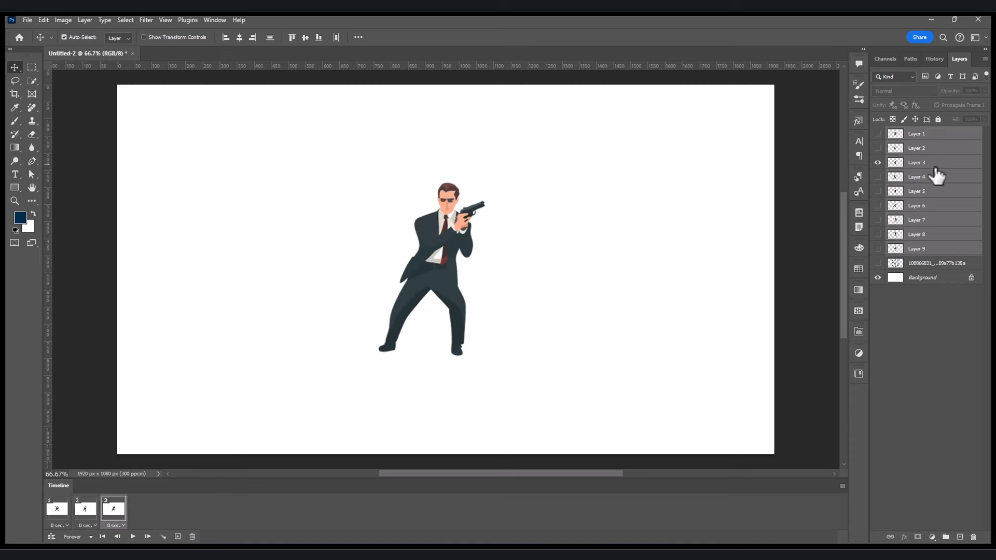
click(931, 164)
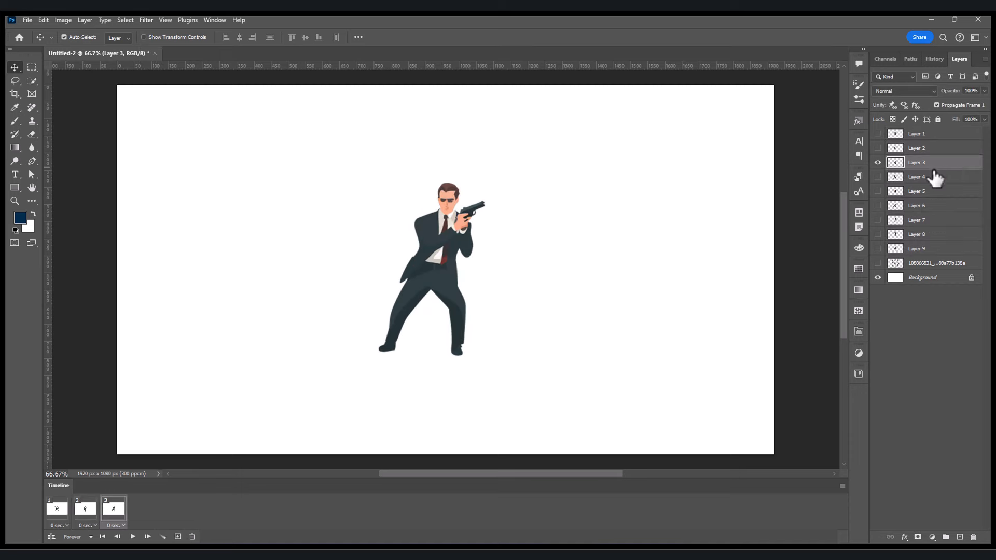
click(178, 537)
click(878, 162)
click(878, 177)
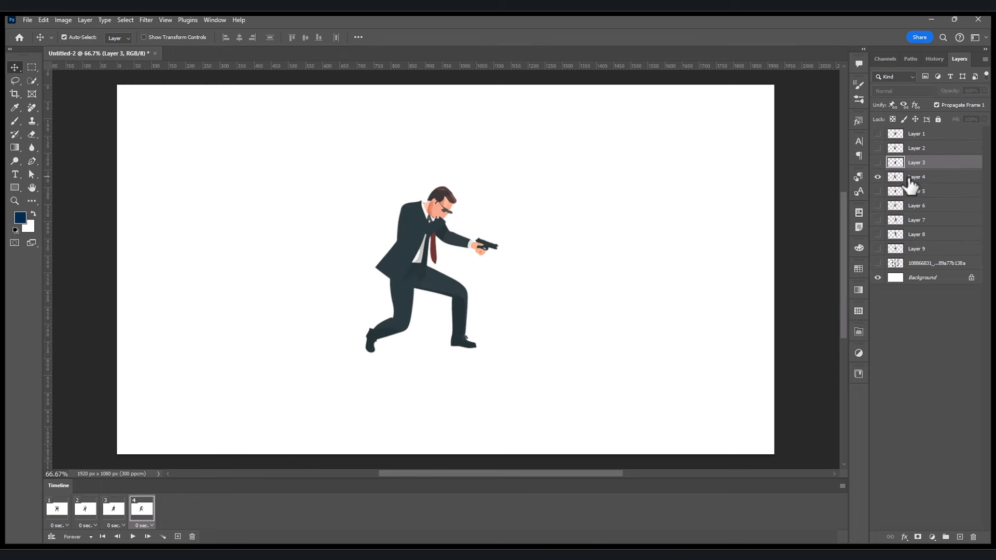
click(916, 177)
Add frames 5 and 6 to the animation, showing only the Layer 5 pose and only the Layer 6 pose respectively
click(178, 537)
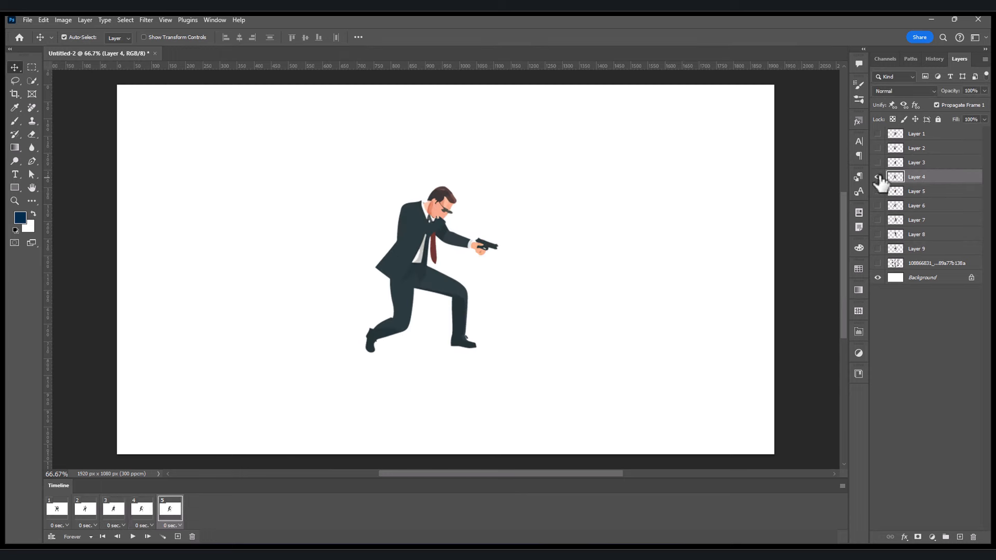
click(878, 177)
click(878, 191)
click(916, 191)
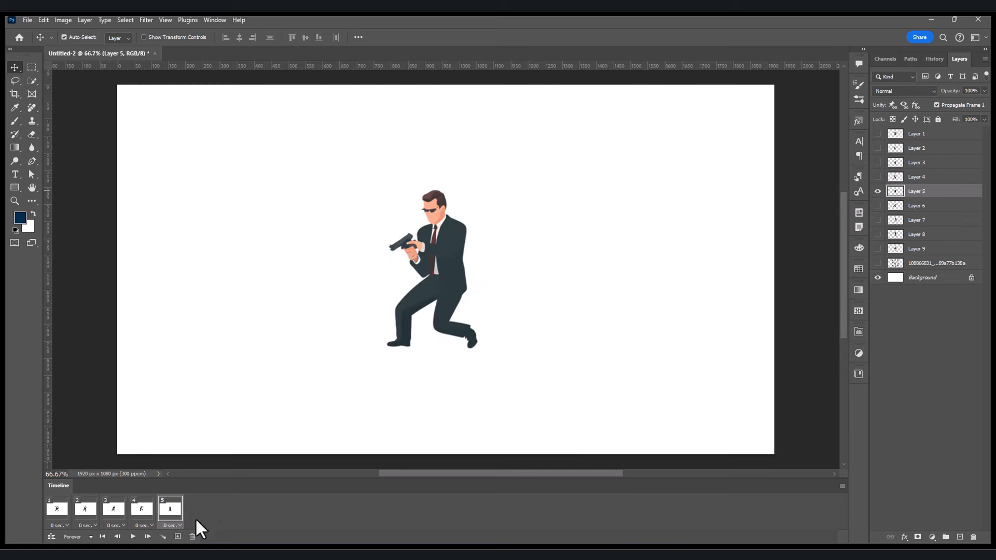
click(178, 537)
click(878, 192)
click(878, 206)
click(911, 208)
Add frames 7, 8 and 9 to the animation, each showing only its matching pose from Layer 7, 8 or 9
click(178, 537)
click(879, 206)
click(878, 220)
click(878, 235)
click(917, 235)
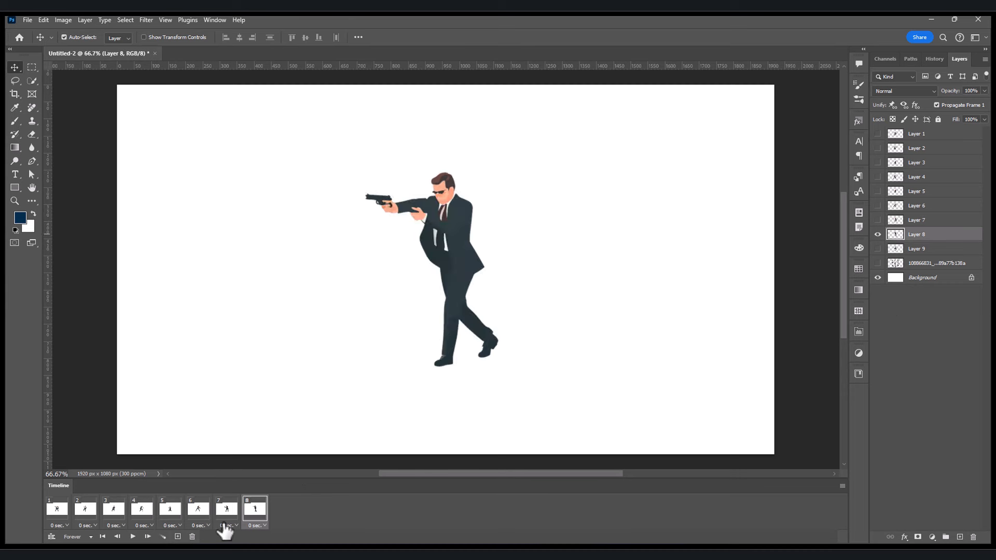
click(178, 537)
click(878, 235)
click(878, 249)
click(917, 250)
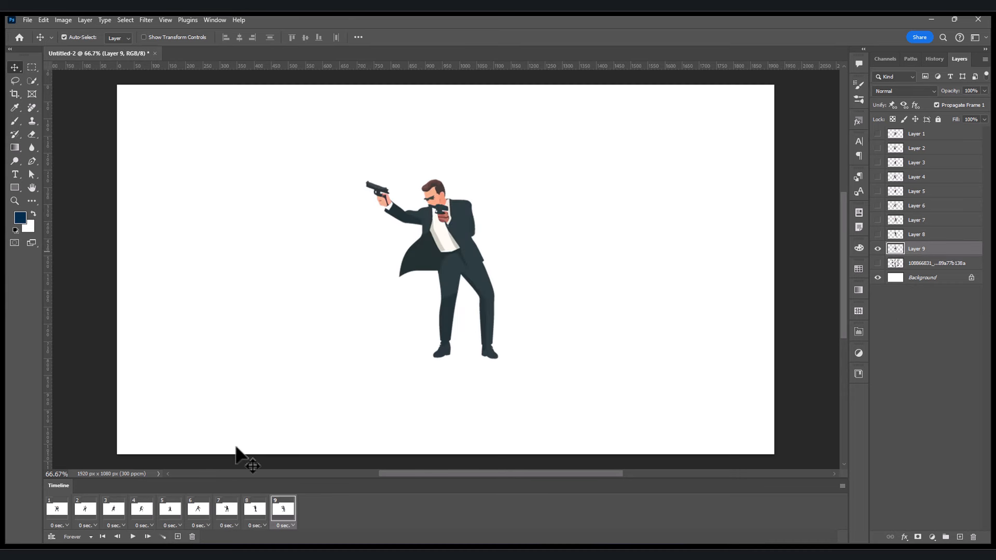
Set the delay of all nine frames to 0.1 seconds, previewing the animation before and after the change
click(133, 538)
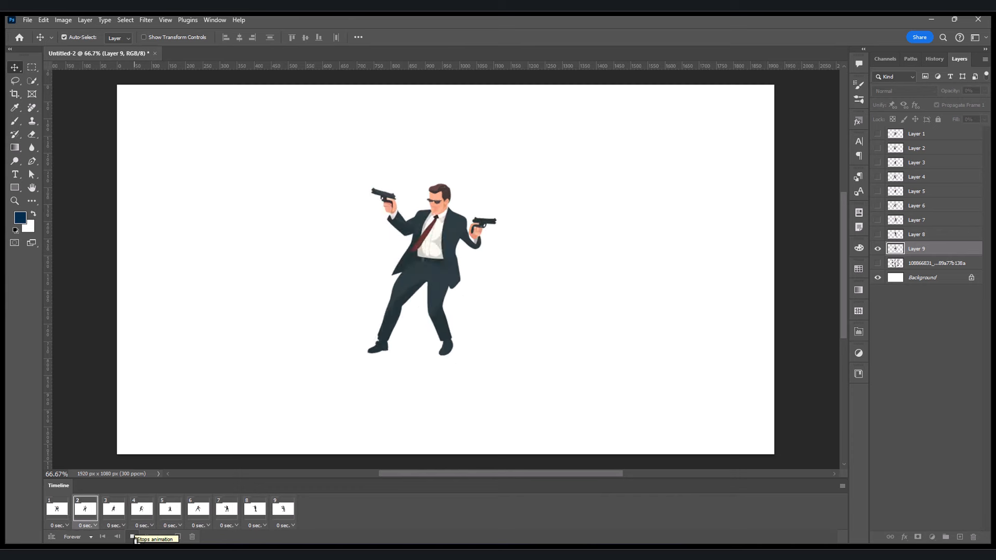
click(133, 538)
click(61, 513)
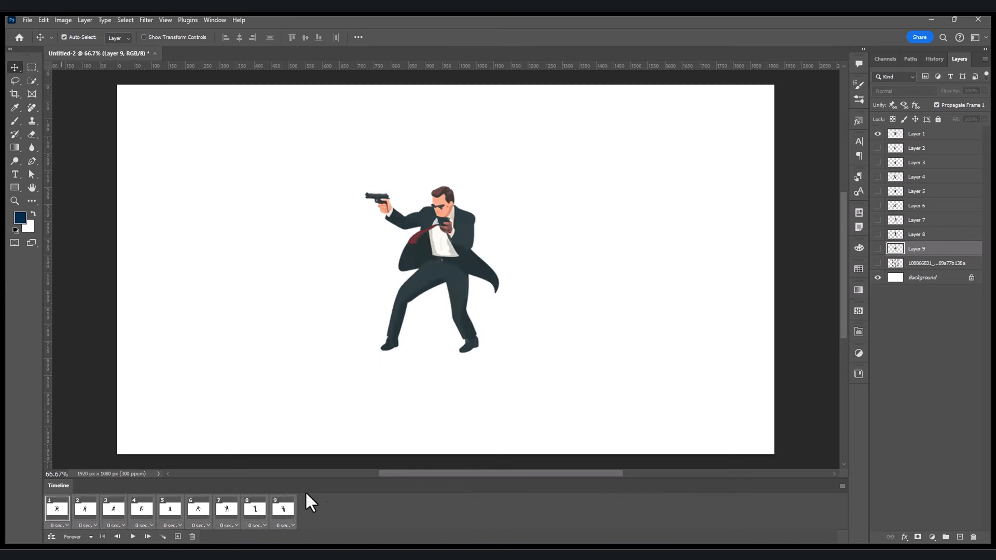
click(65, 525)
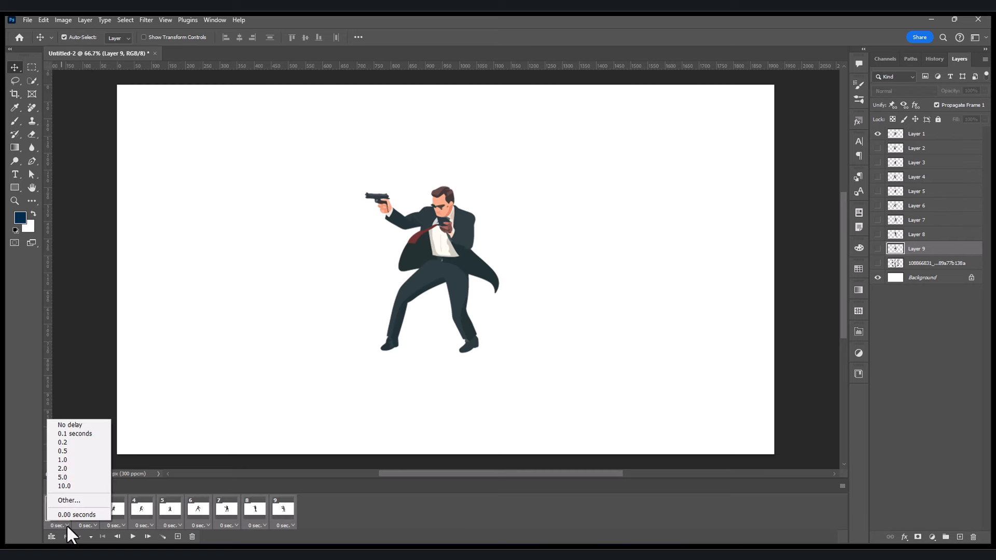
click(70, 434)
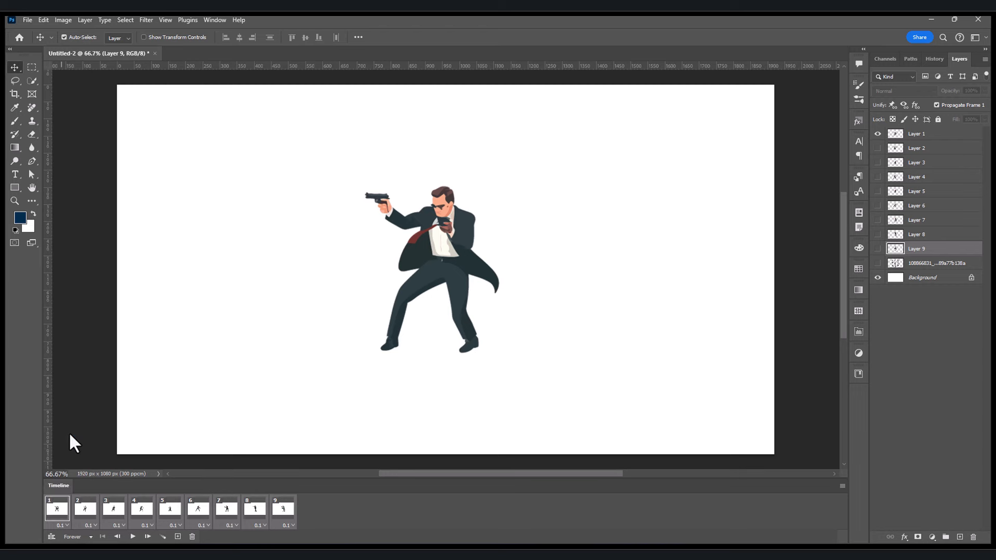
click(134, 537)
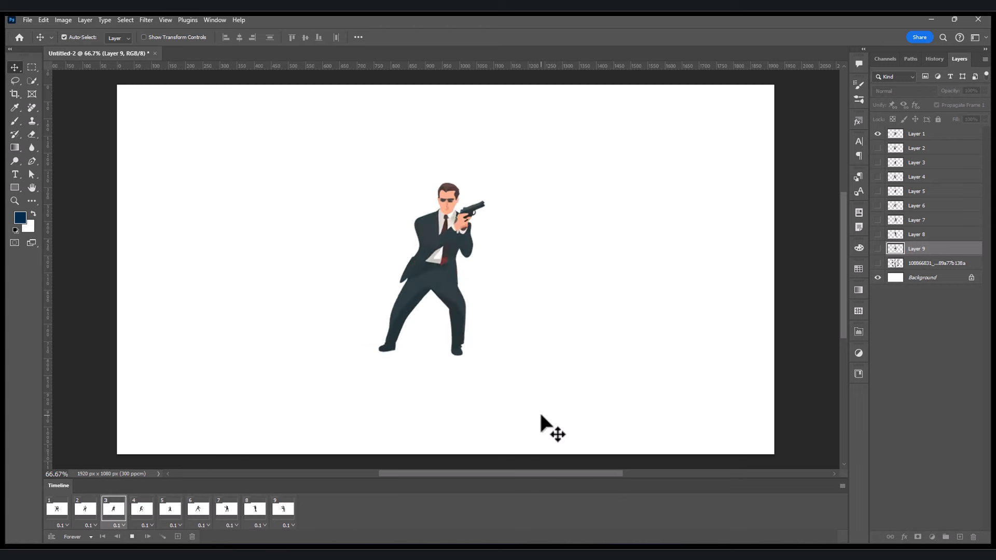
Start a Save for Web (Legacy) export of the animation and set the file format to GIF
click(30, 20)
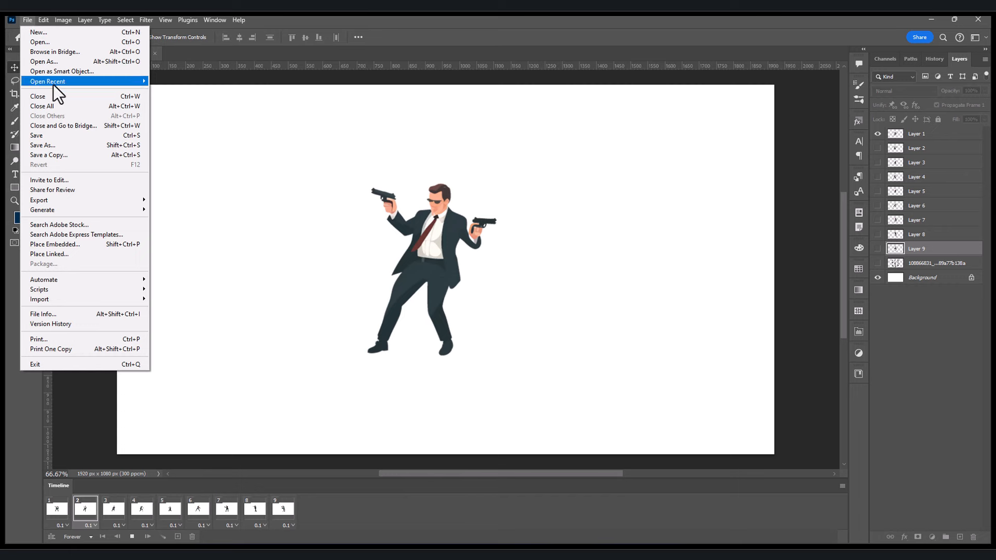
mouse_move(67, 201)
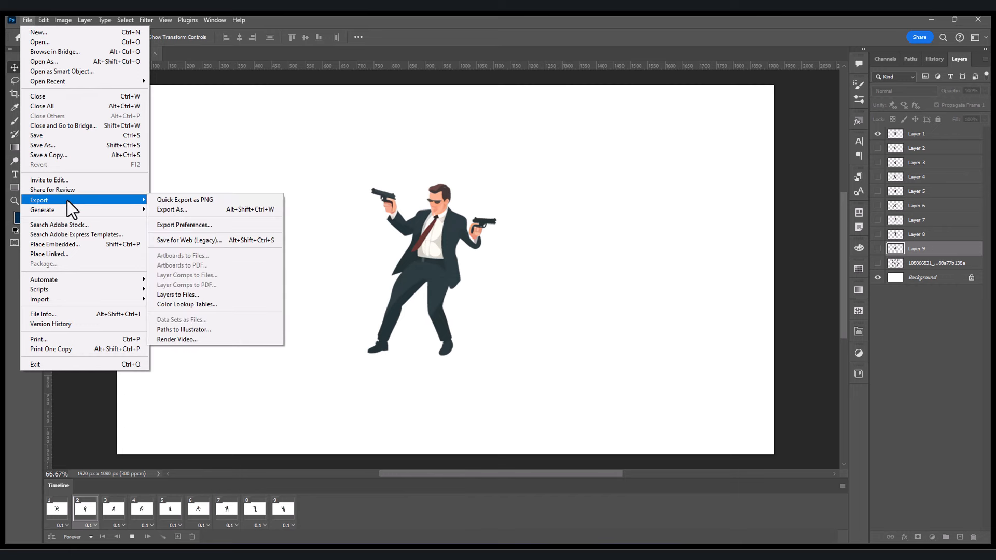
click(160, 240)
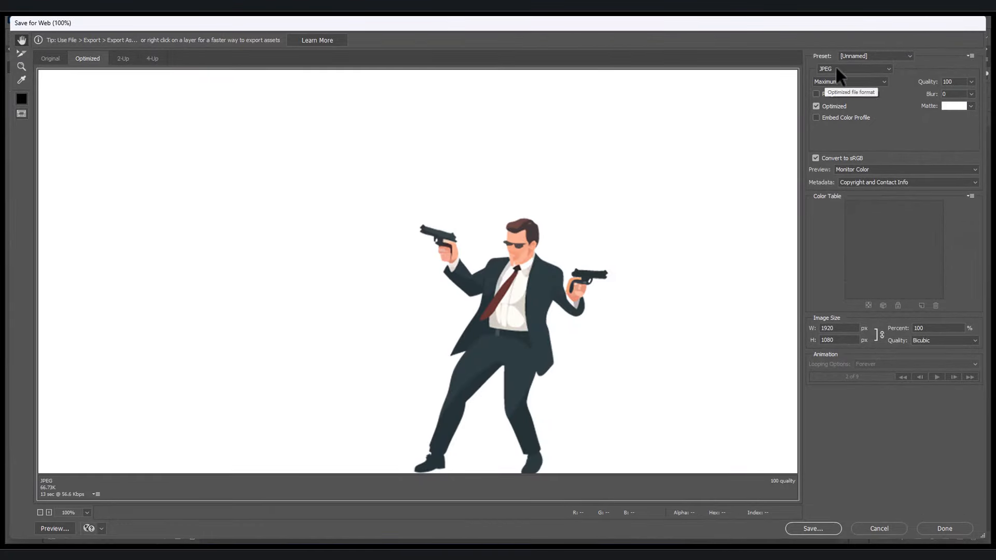
click(842, 67)
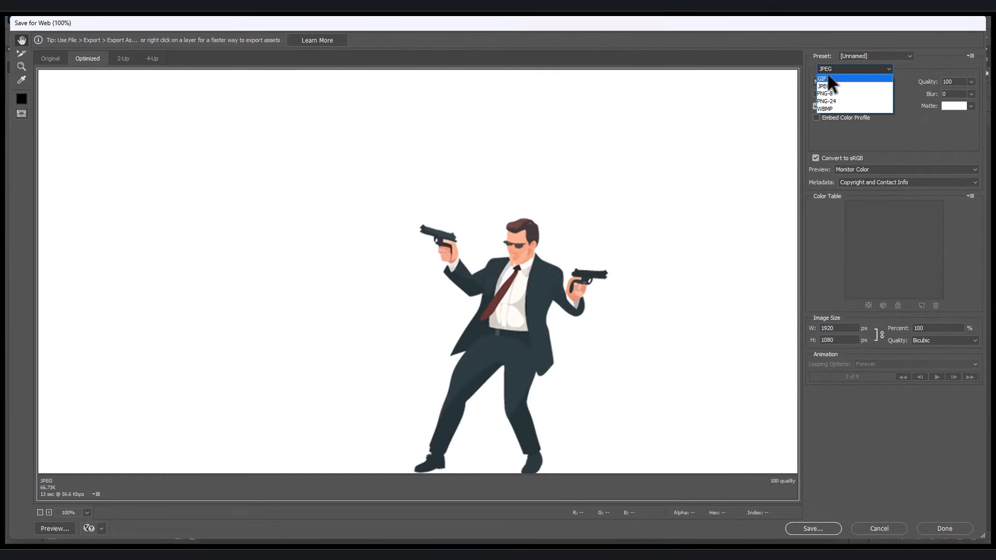
click(825, 78)
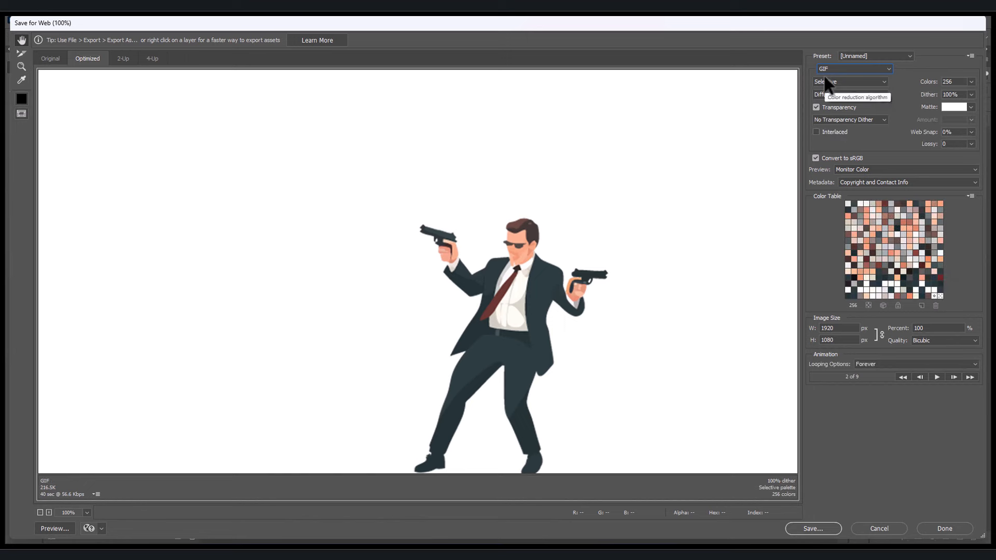
Save the optimized animation as Untitled-2.gif in the Downloads folder
click(811, 529)
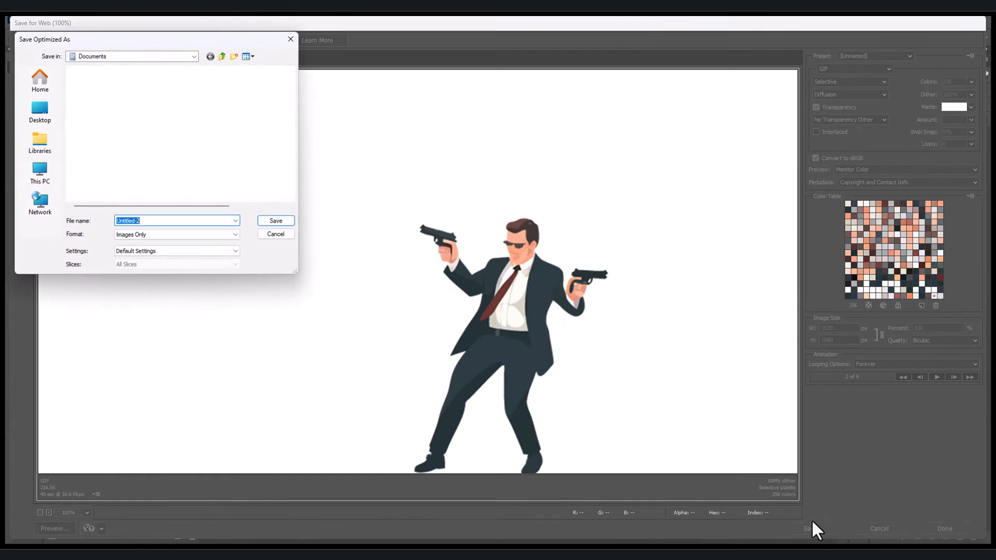
click(40, 114)
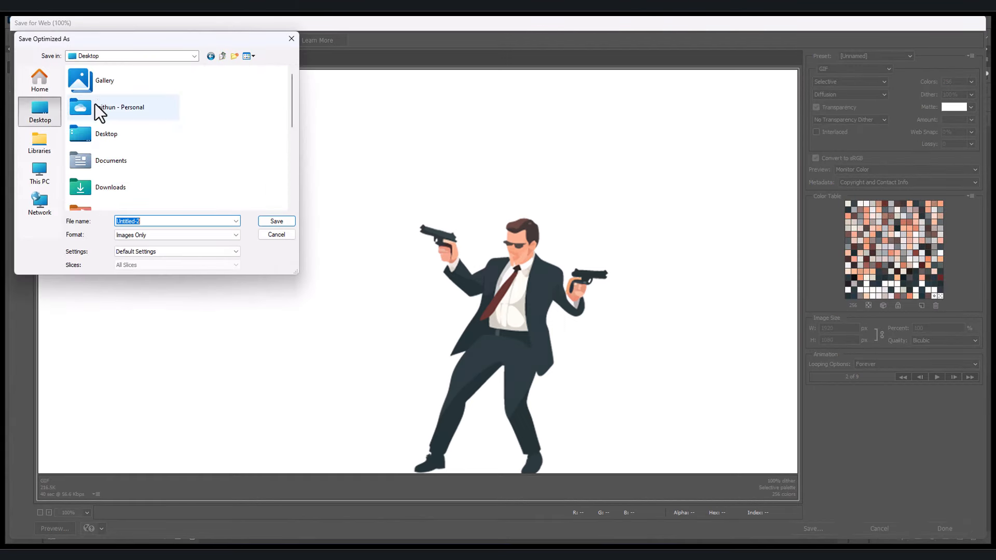
click(101, 185)
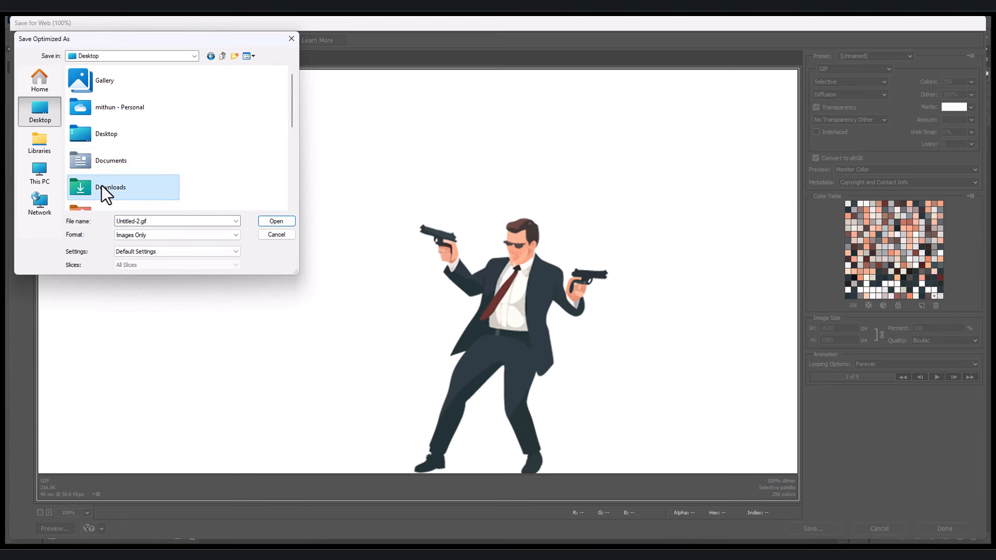
click(265, 219)
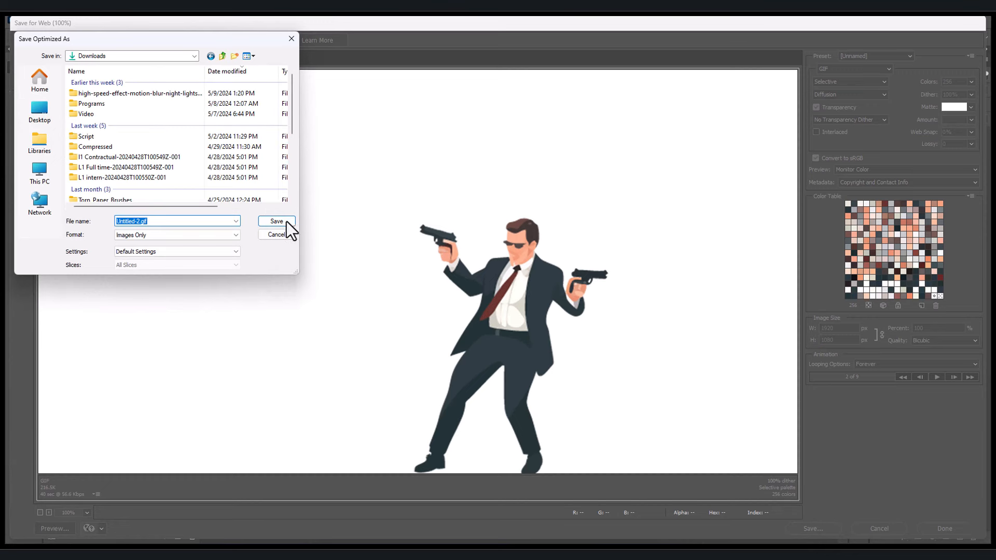
click(279, 223)
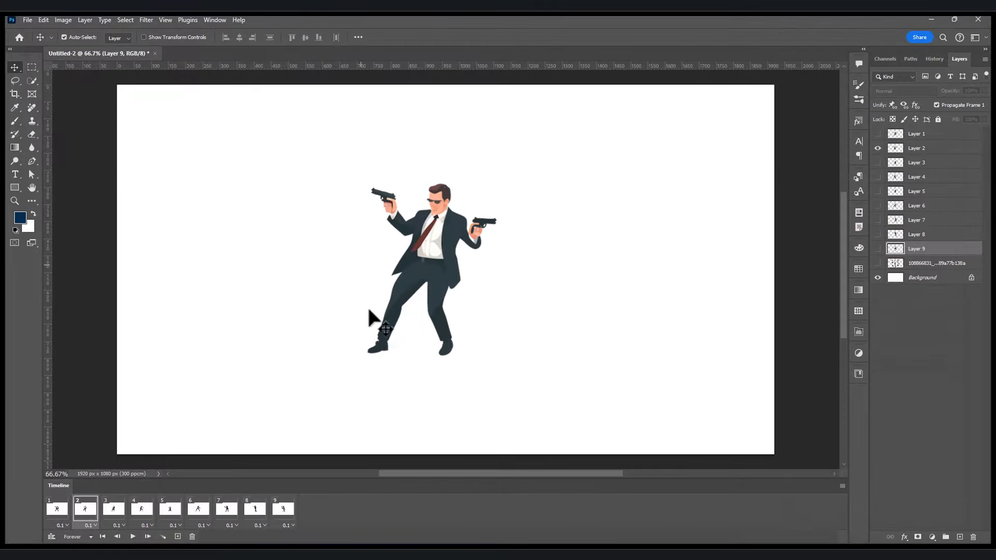
Switch to File Explorer and open the exported GIF from the Downloads folder
click(576, 555)
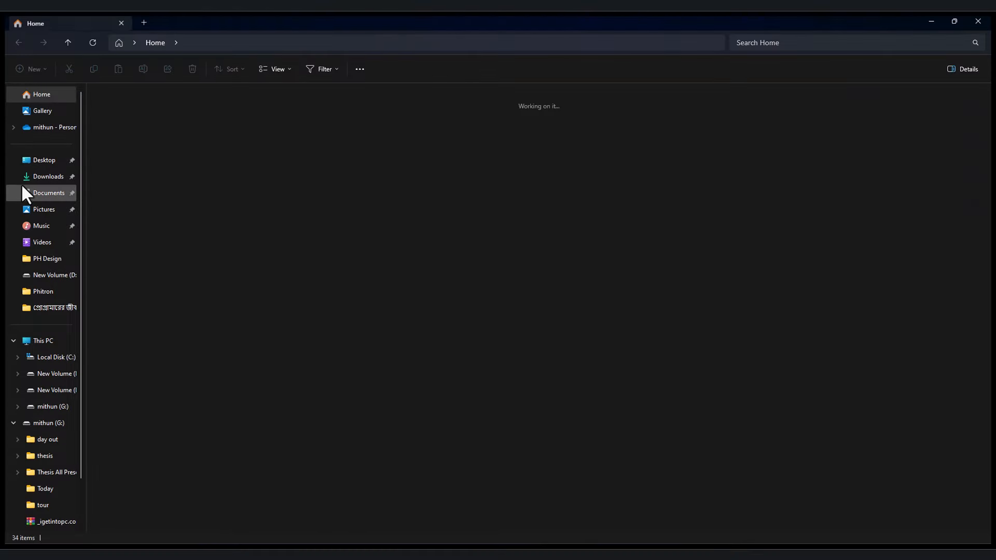
click(31, 178)
double_click(122, 140)
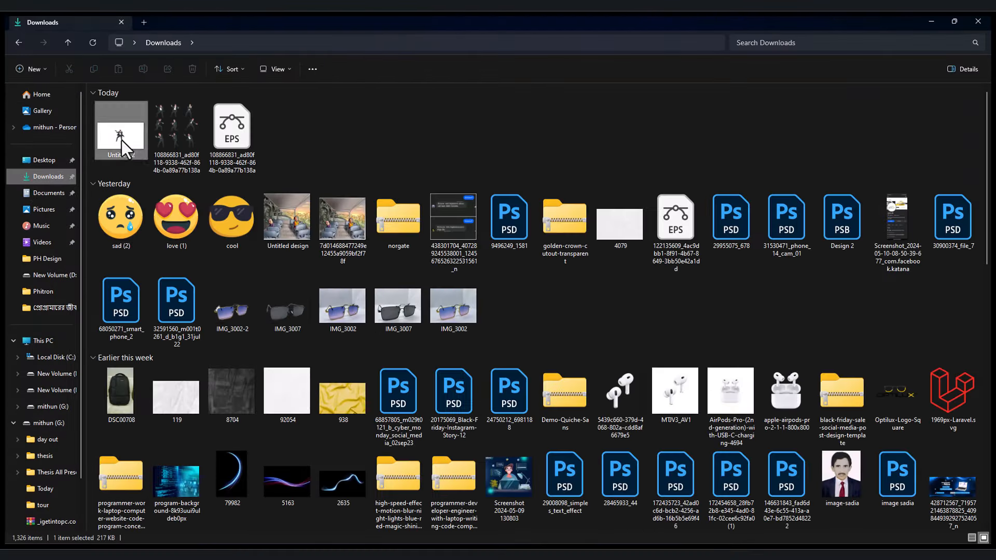